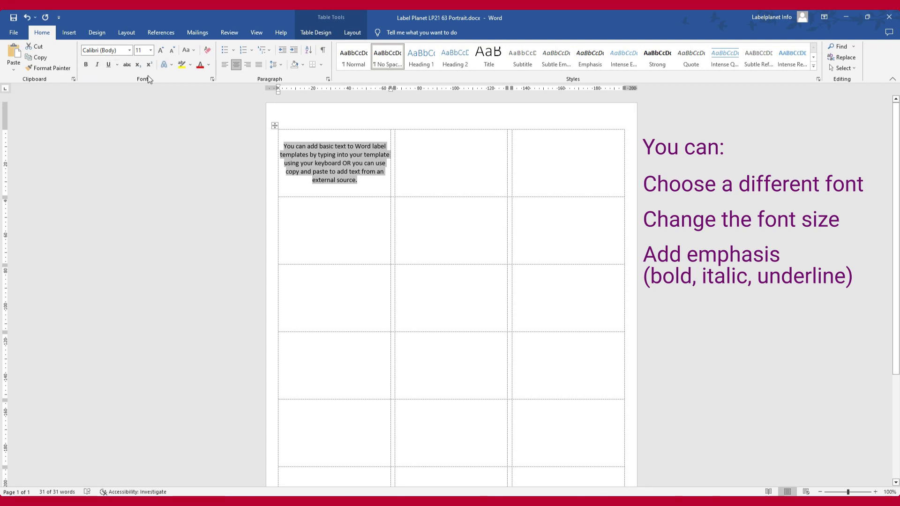
left_click(208, 67)
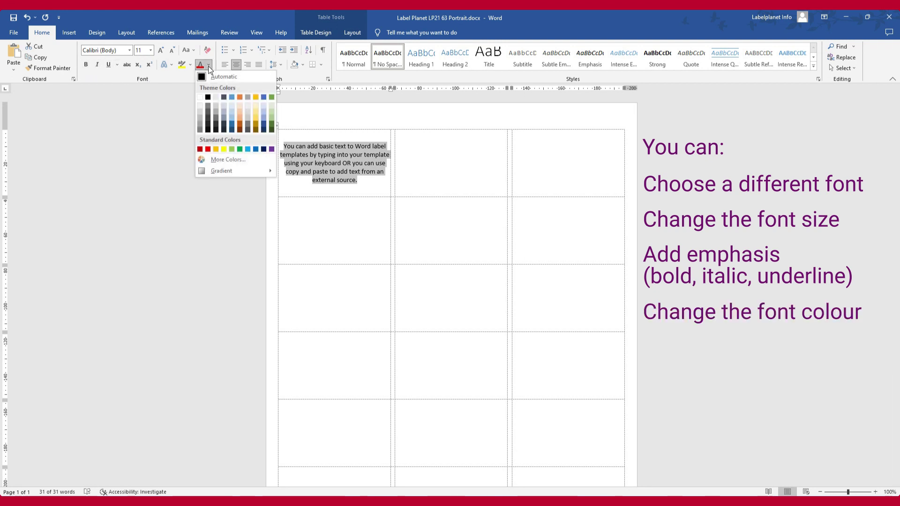
left_click(172, 65)
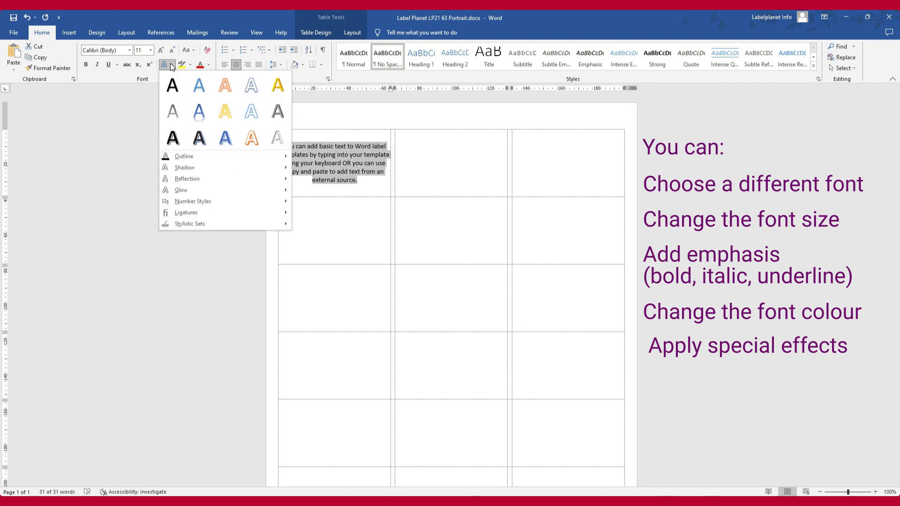
left_click(170, 63)
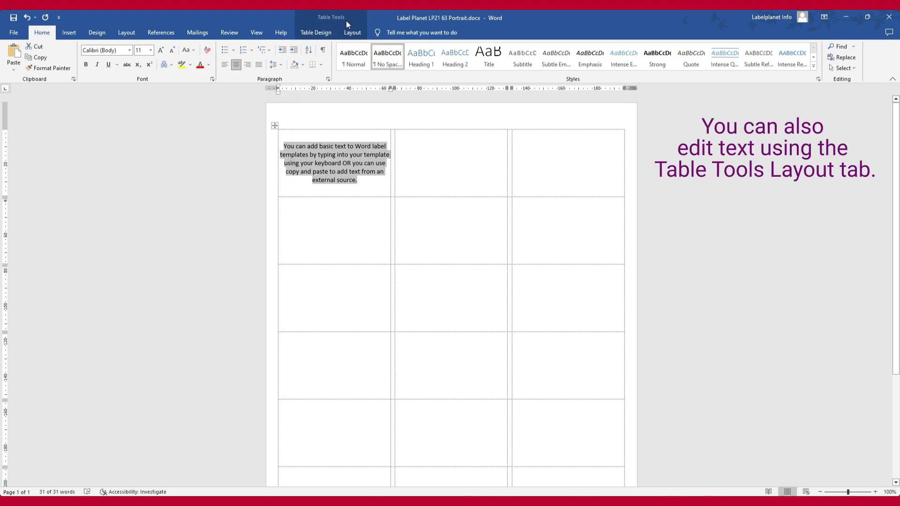
Step: Select the whole label table and try the cell alignment options in turn, ending on Align Center Left
left_click(361, 35)
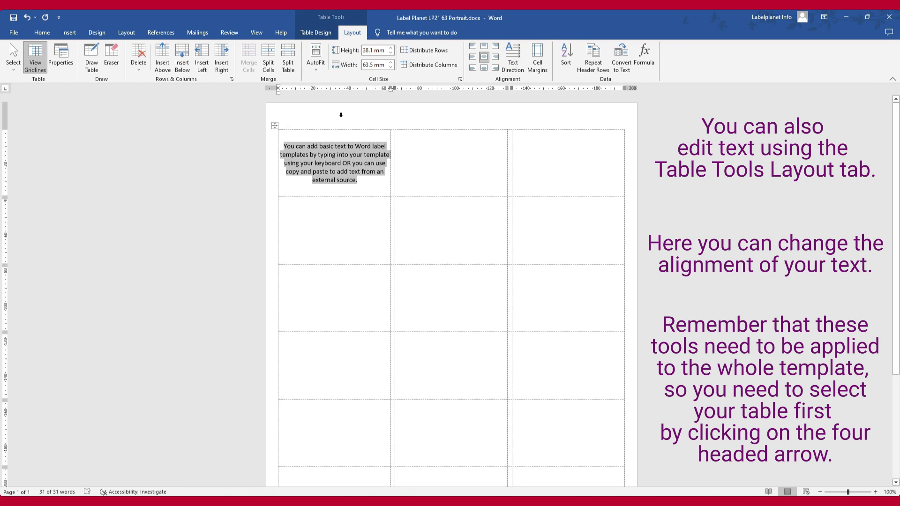
left_click(276, 126)
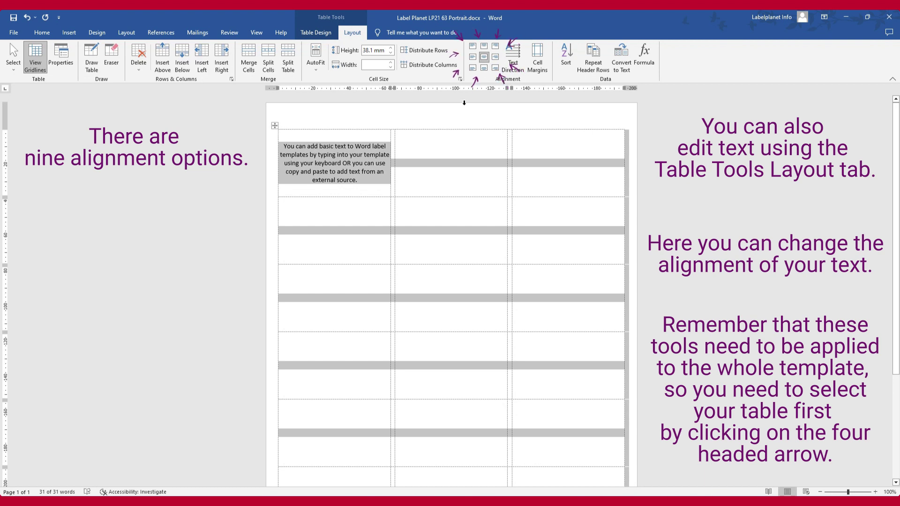
left_click(472, 47)
left_click(484, 47)
left_click(495, 47)
left_click(495, 58)
left_click(494, 69)
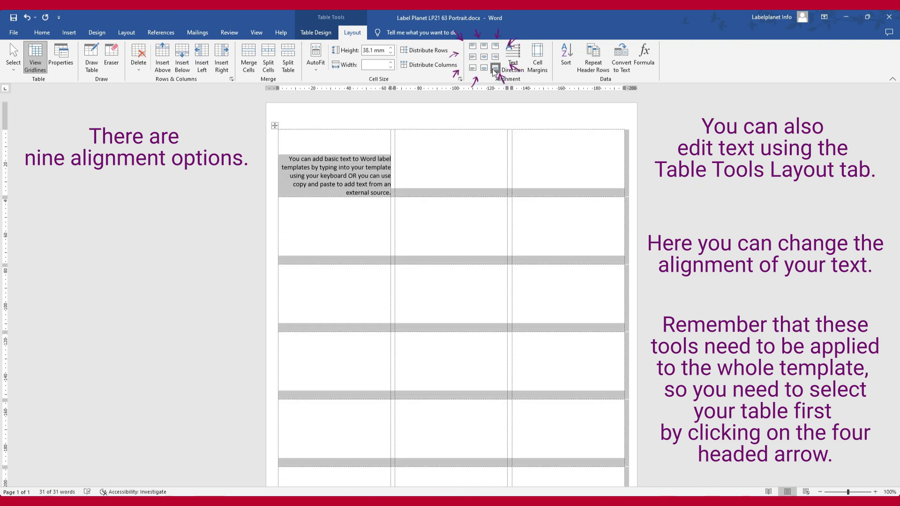
left_click(484, 69)
left_click(473, 69)
left_click(473, 57)
left_click(484, 57)
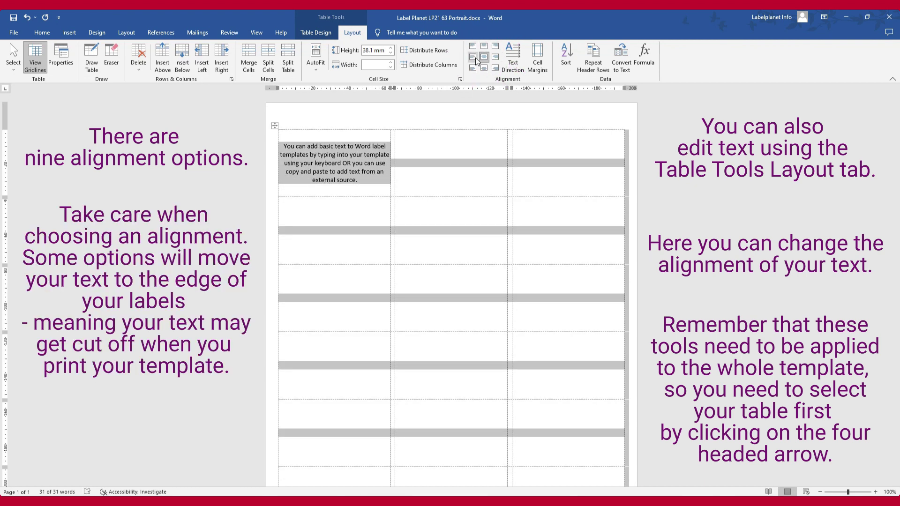
left_click(474, 57)
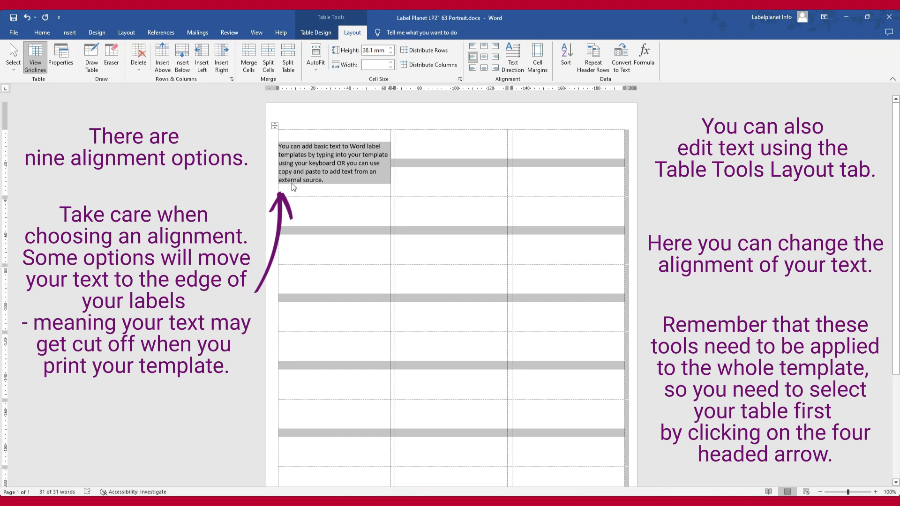
Step: Indent the text in the table's first column slightly from both the left and right label edges
left_click(329, 121)
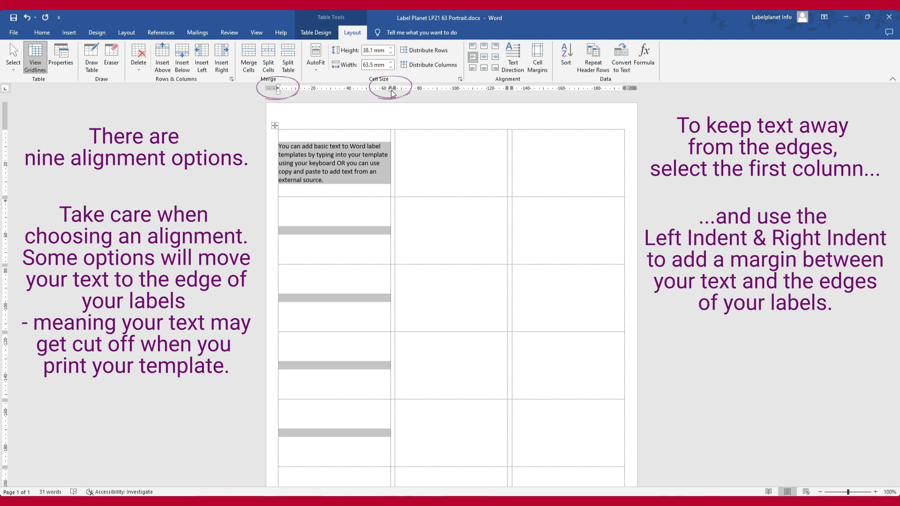
left_click_drag(390, 89, 384, 89)
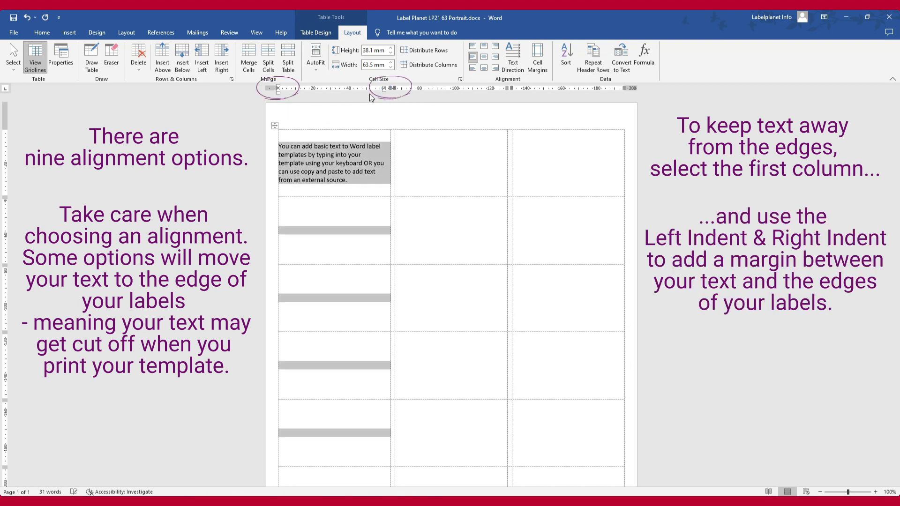
left_click_drag(277, 92, 283, 93)
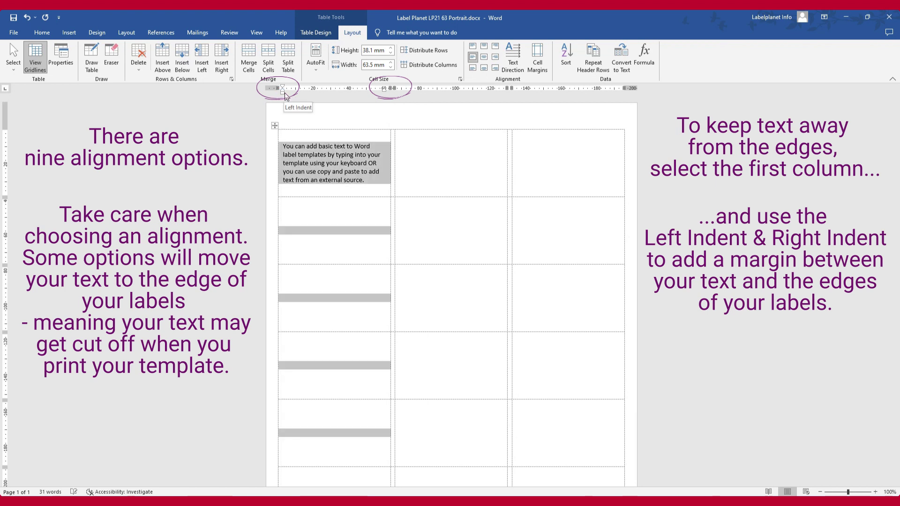
left_click(443, 115)
left_click(563, 118)
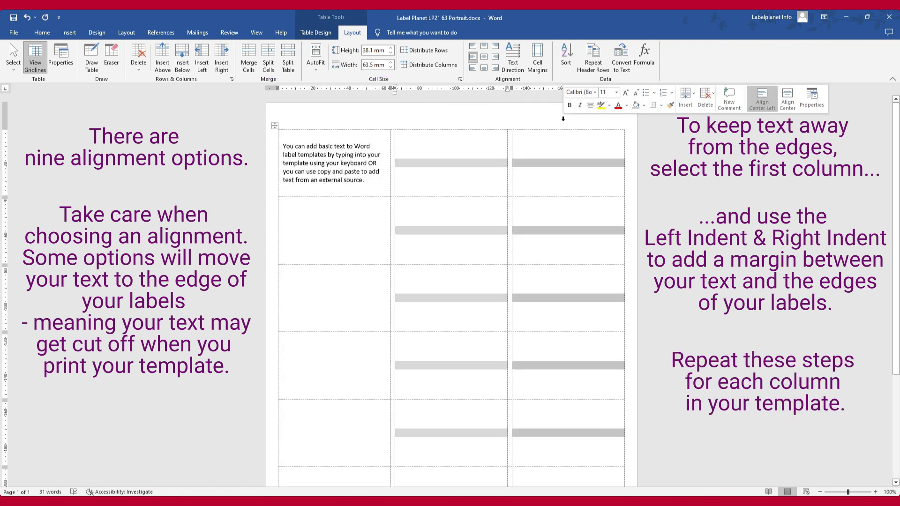
left_click(371, 180)
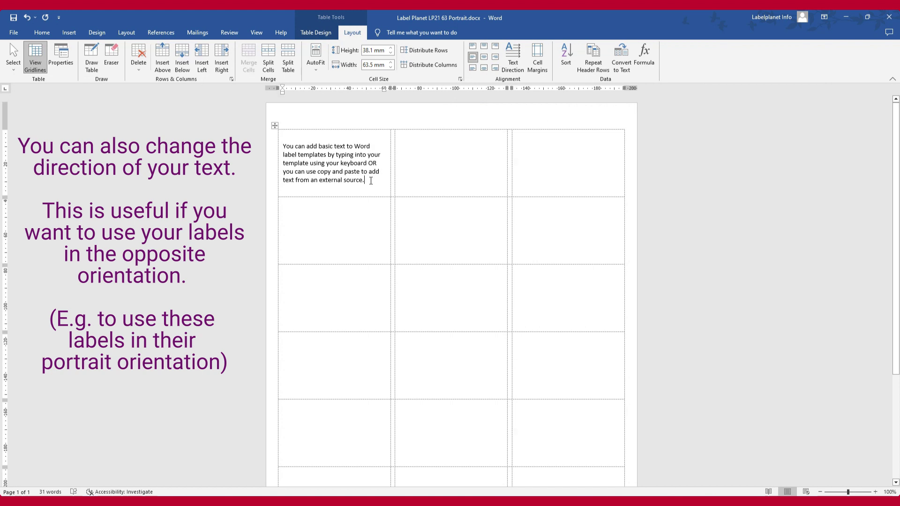
Step: Try the Text Direction option on the whole label table, ending with horizontal text
left_click(274, 126)
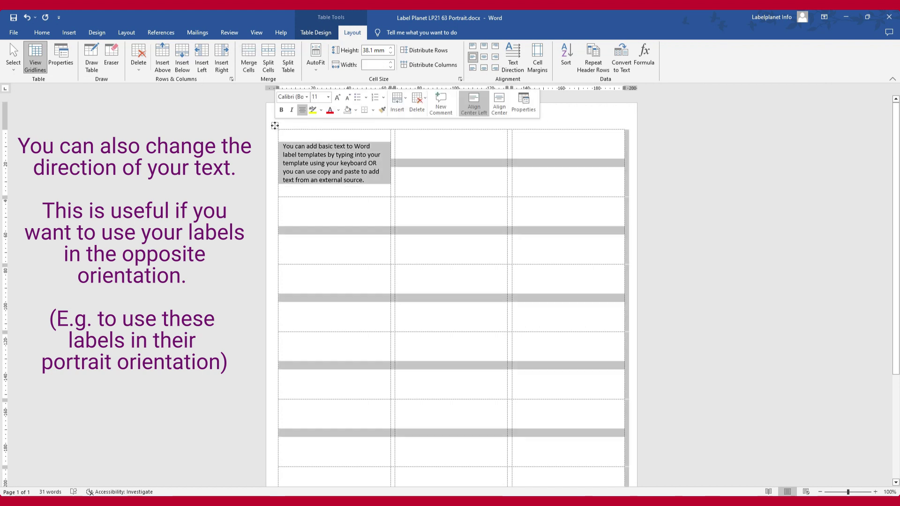
left_click(513, 58)
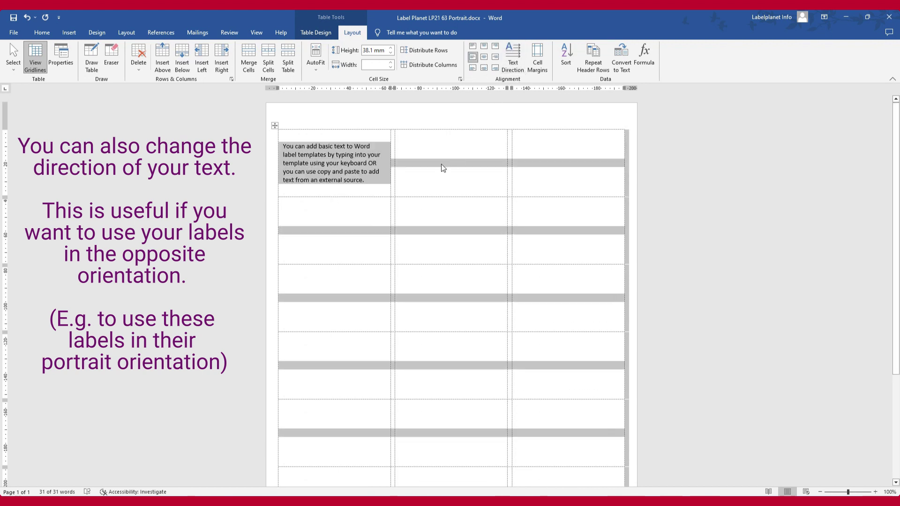
left_click(372, 182)
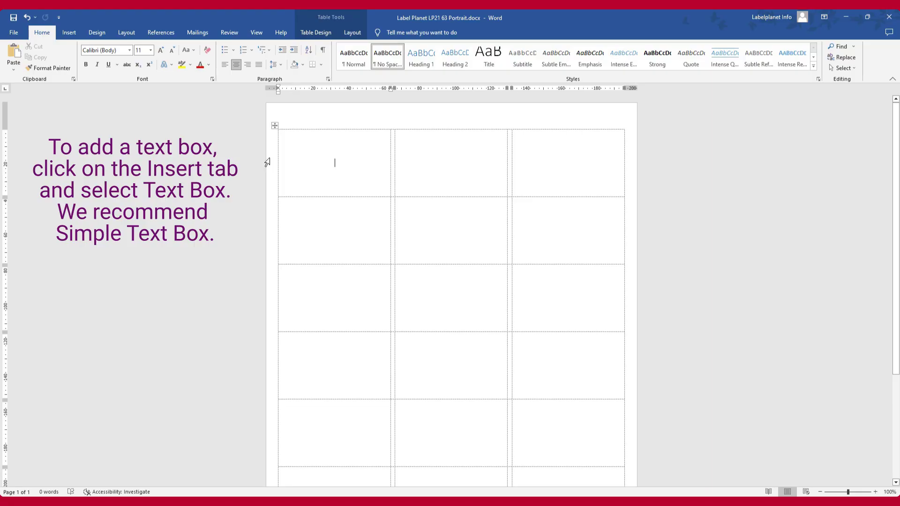
Step: Insert a Simple Text Box into the first label
left_click(76, 36)
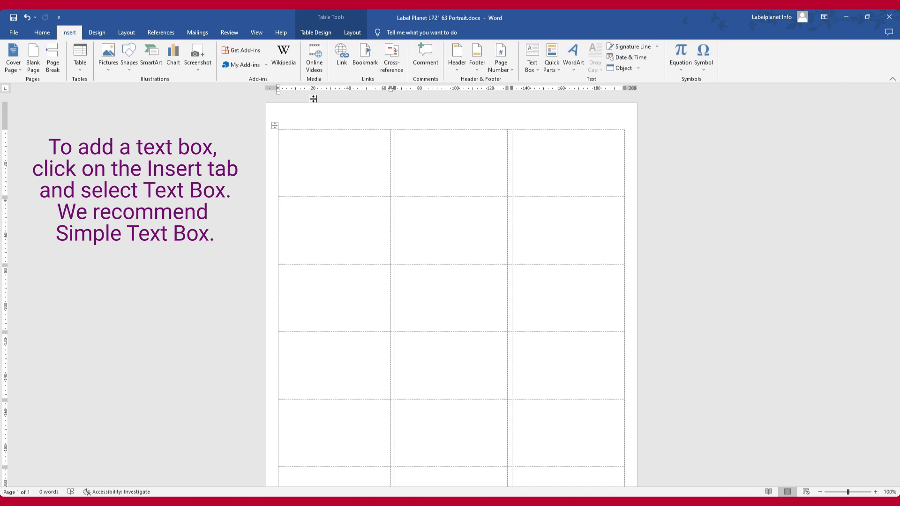
left_click(537, 68)
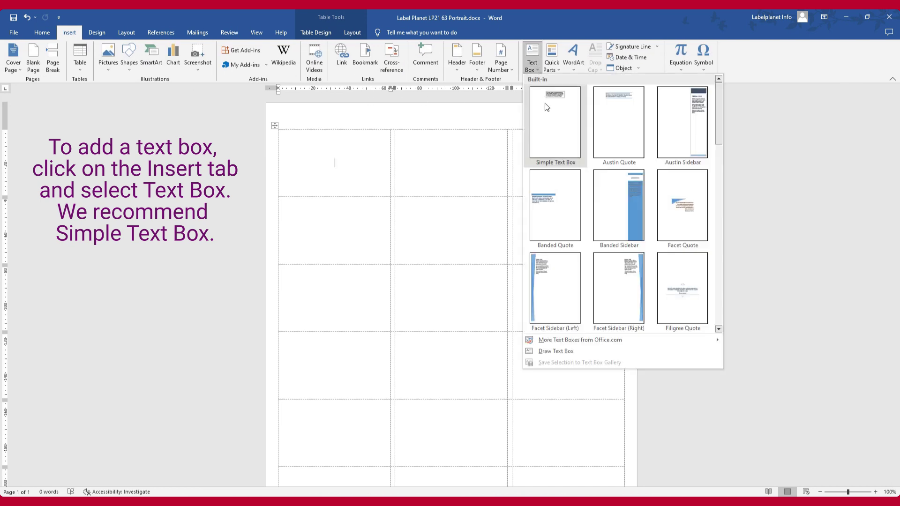
left_click(576, 168)
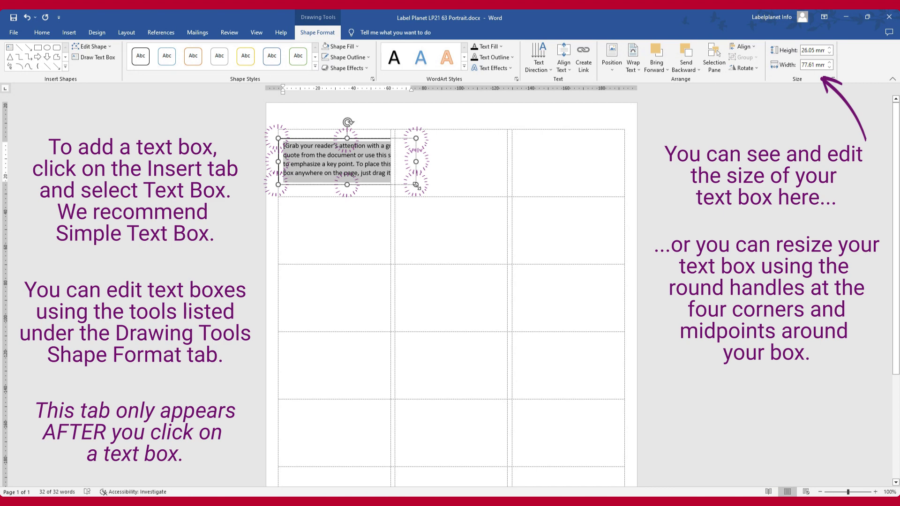
Step: Try rotating the text box, and resize it to about 59 mm wide and 31 mm high inside the first label
mouse_move(347, 122)
left_mouse_down()
mouse_move(328, 121)
mouse_move(358, 120)
mouse_move(350, 117)
left_mouse_up()
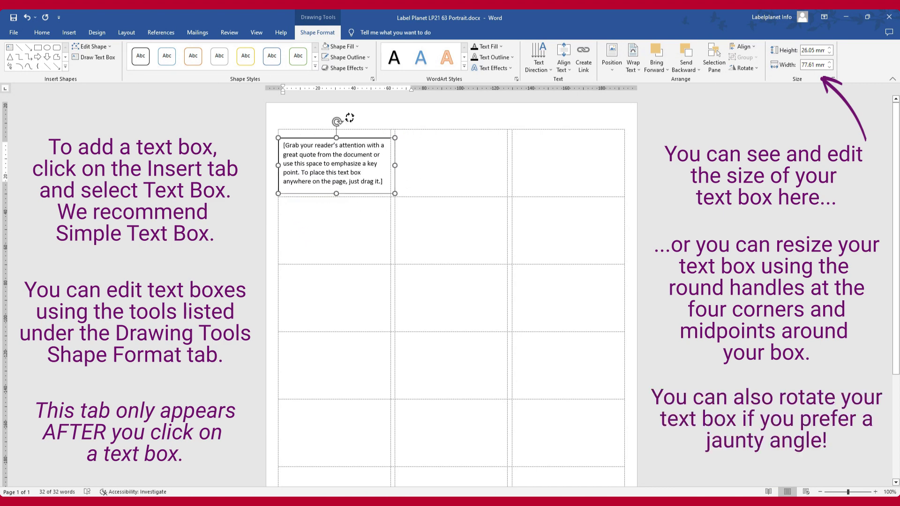
left_click_drag(395, 166, 387, 163)
left_click_drag(277, 161, 281, 161)
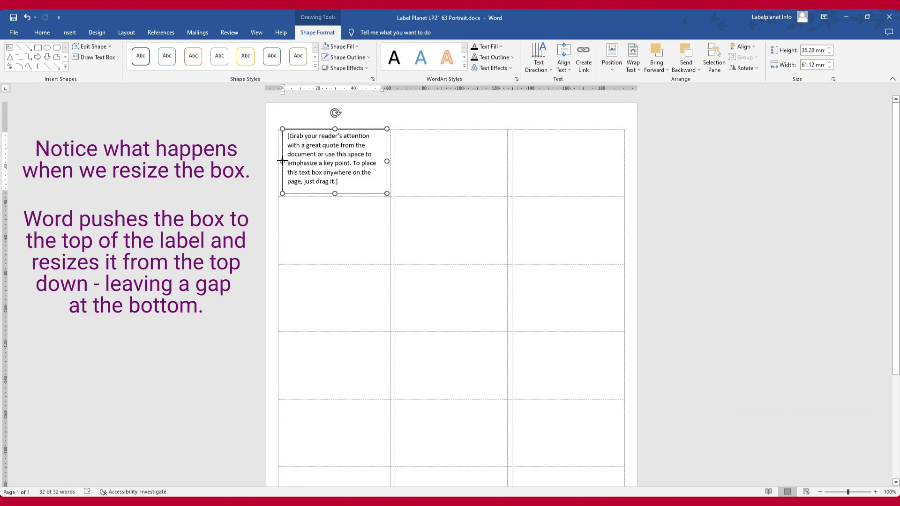
left_click_drag(336, 127, 336, 137)
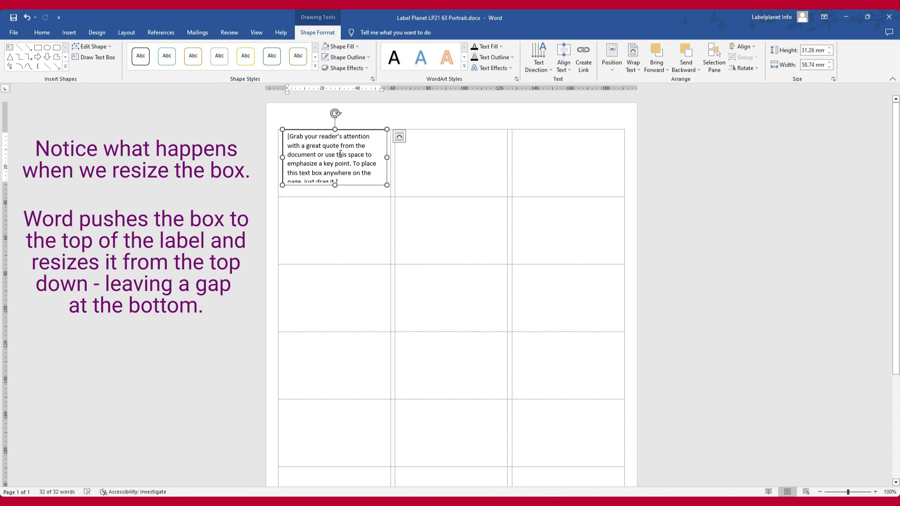
left_click(343, 192)
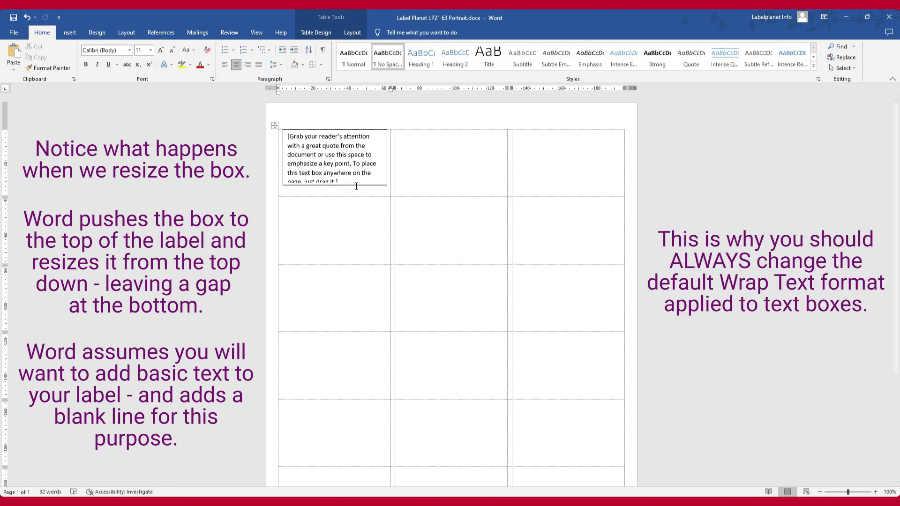
Step: Set the text box's text wrapping to In Front of Text
triple_click(375, 174)
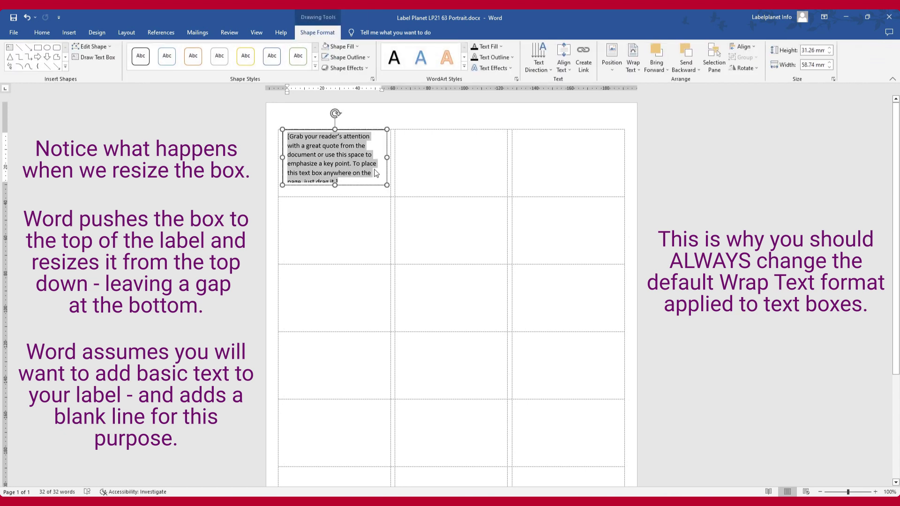
left_click(638, 66)
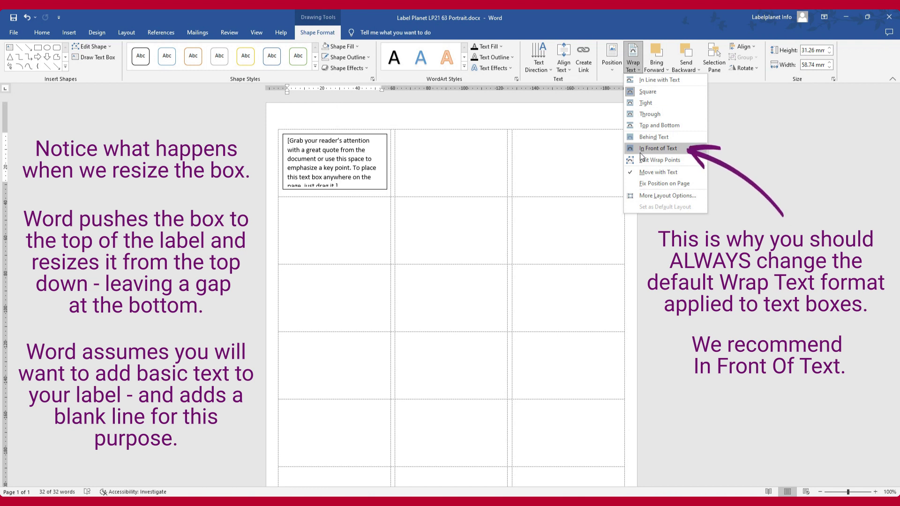
left_click(676, 153)
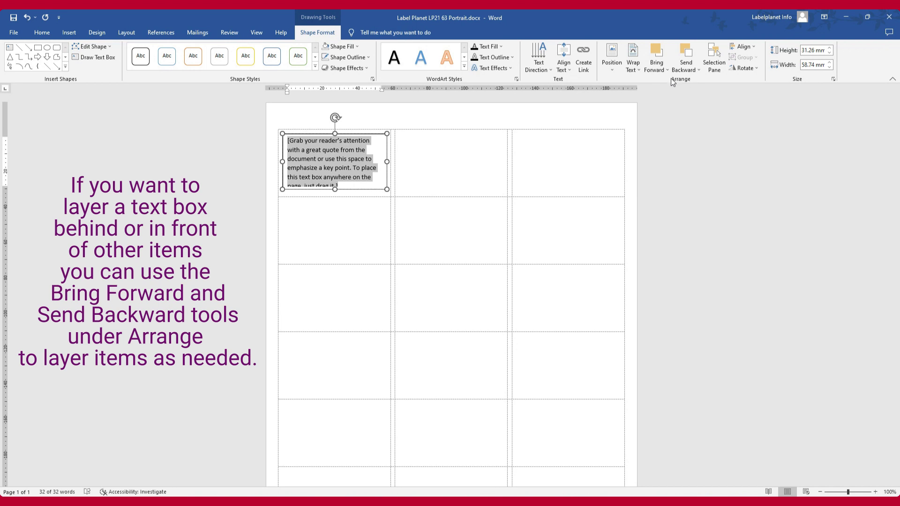
left_click(659, 68)
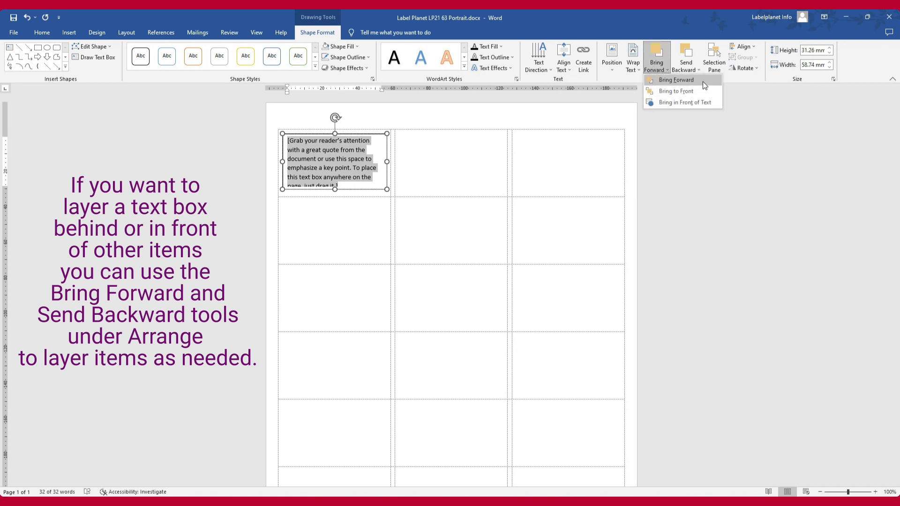
left_click(693, 64)
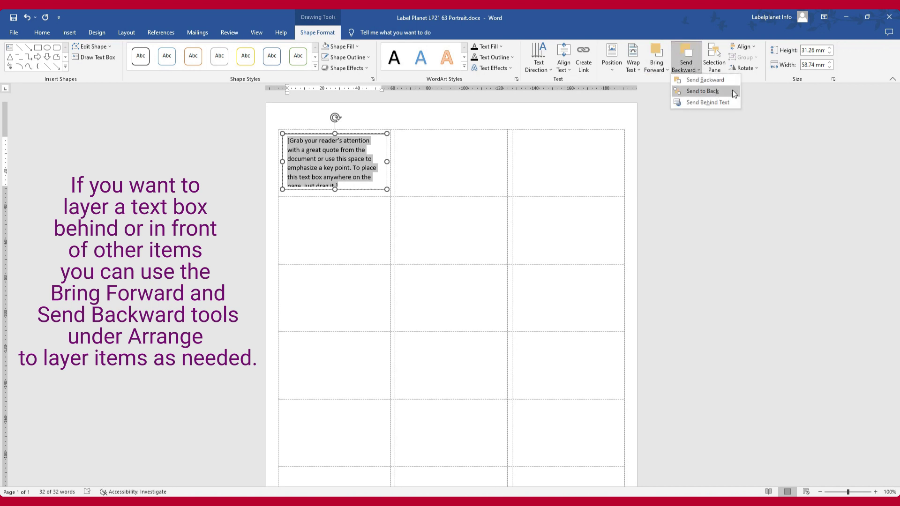
left_click(726, 82)
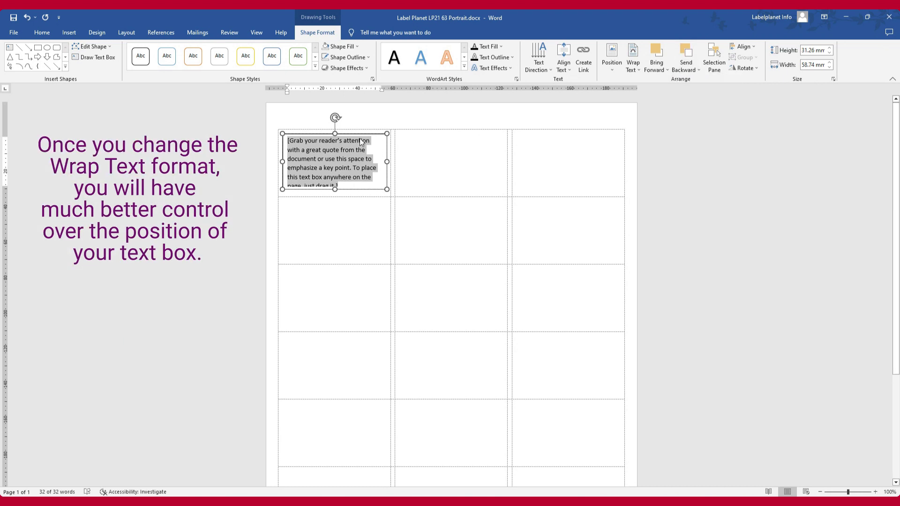
Step: Move the text box down slightly within the first label and change its shape to an oval
mouse_move(357, 134)
left_mouse_down()
mouse_move(336, 117)
mouse_move(370, 127)
mouse_move(356, 137)
left_mouse_up()
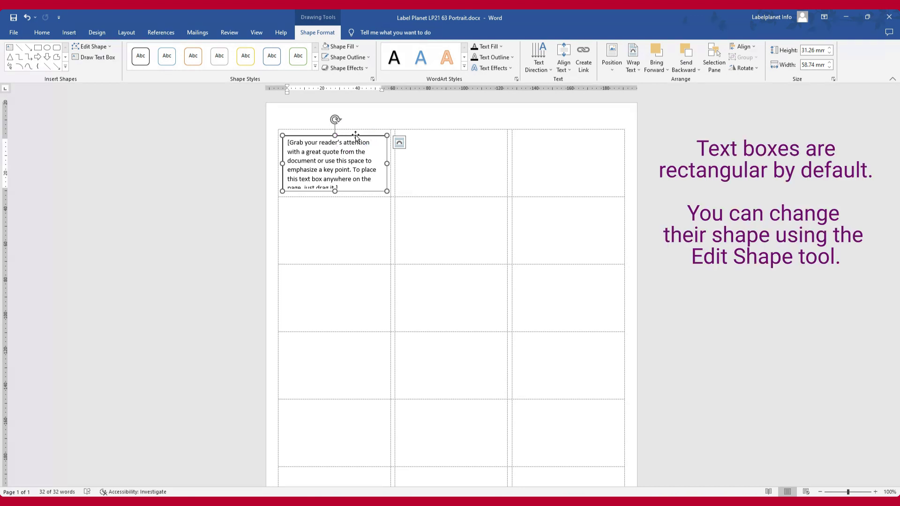
left_click(84, 47)
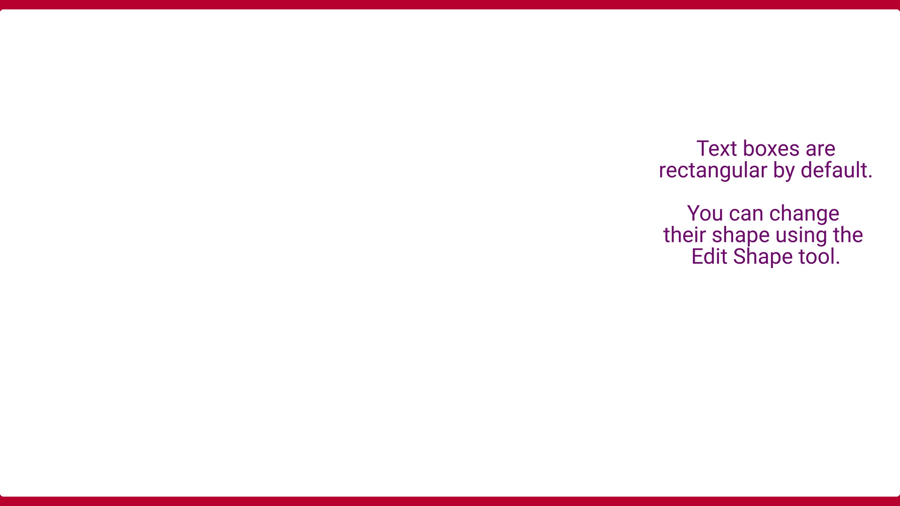
mouse_move(108, 62)
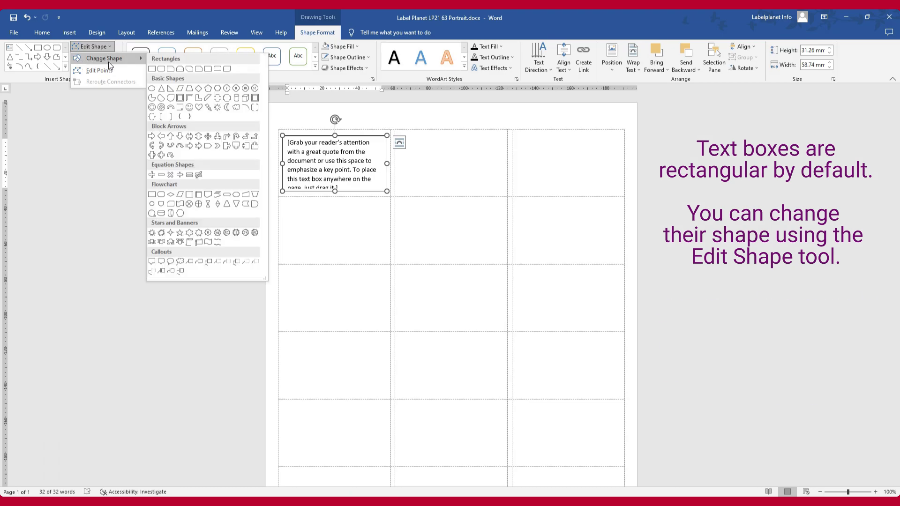
left_click(152, 89)
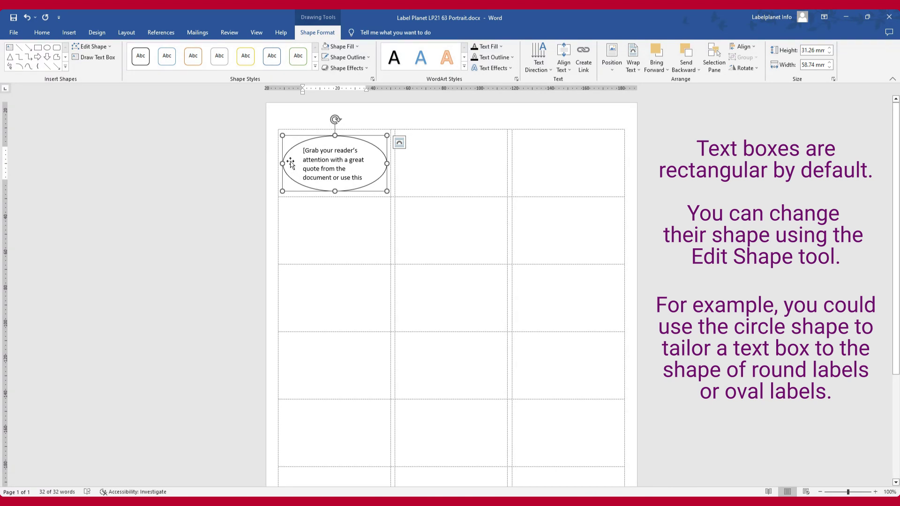
Step: Change the text box's shape back to a rectangle and select its placeholder text
left_click(93, 46)
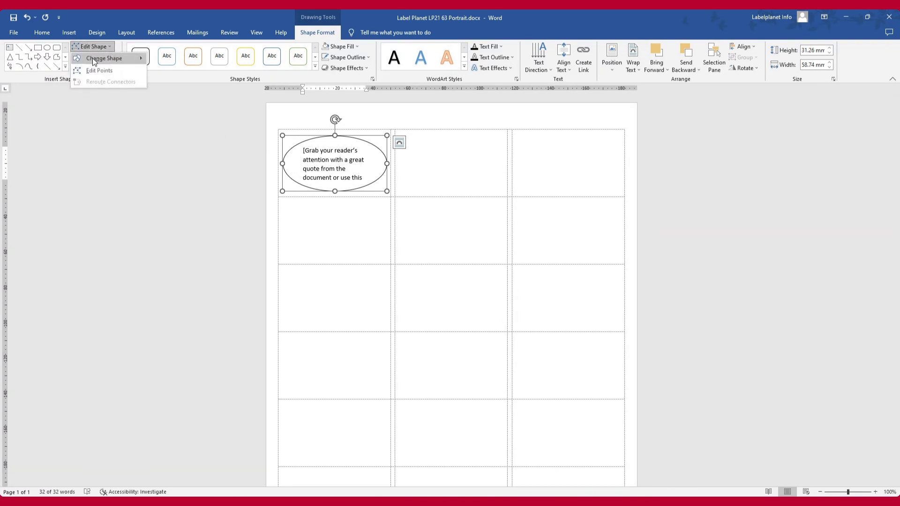
mouse_move(96, 56)
left_click(165, 120)
left_click(308, 157)
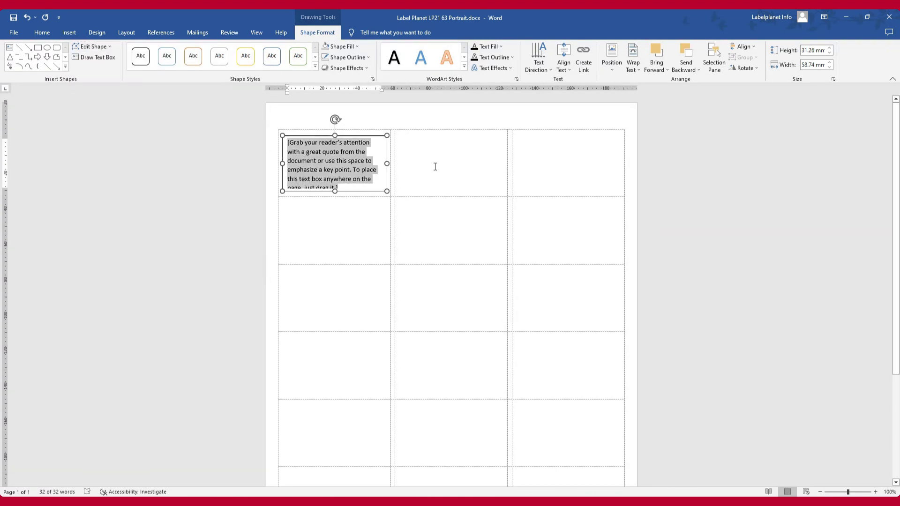
Step: Enter "You can add text to a text box by typing into the box using your keyboard OR" in the text box and paste the copied continuation
type("You can add text to a ")
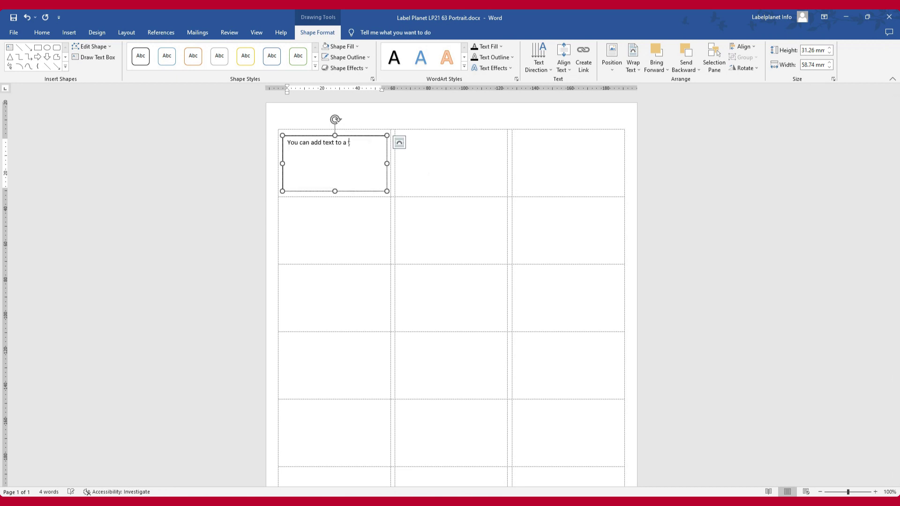
type("text box by typing into the box using your k")
type("eyboard OR")
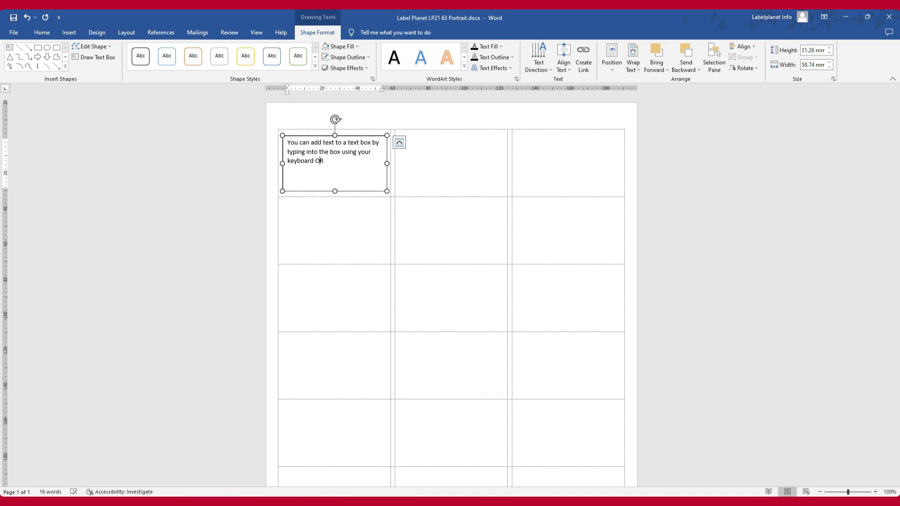
left_click(42, 32)
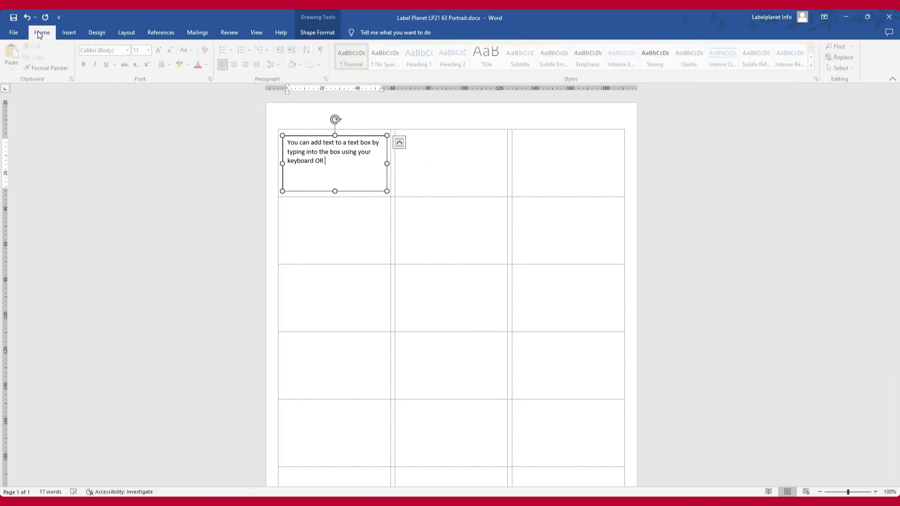
left_click(18, 46)
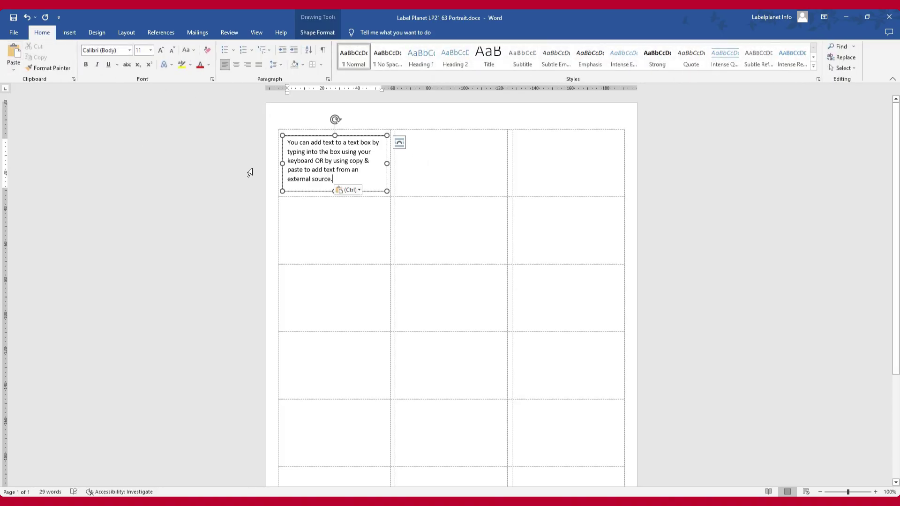
Step: Try rotating the text box's text direction by 90° and 270°, and set it back to Horizontal
left_click(318, 32)
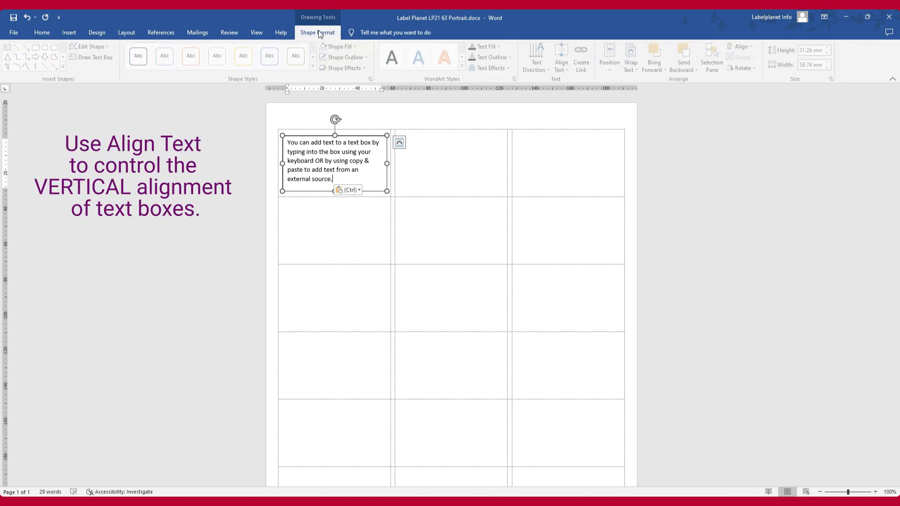
left_click(571, 69)
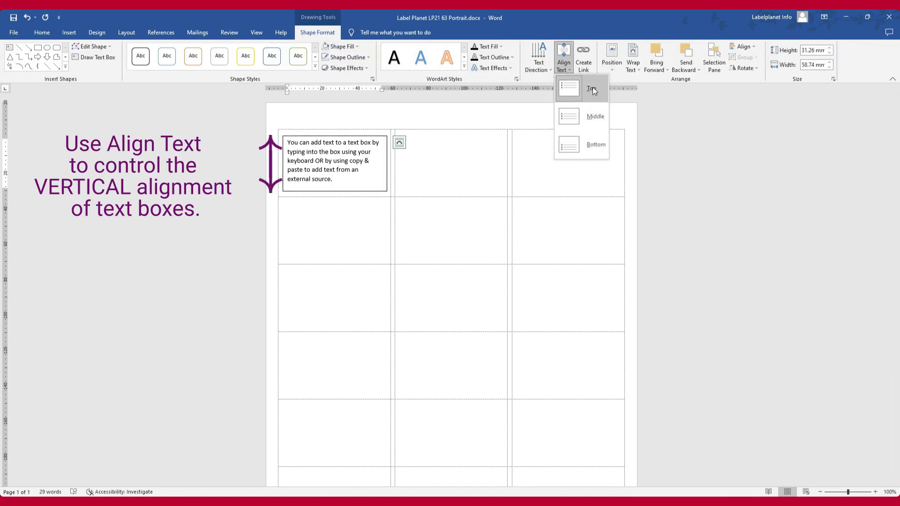
left_click(541, 70)
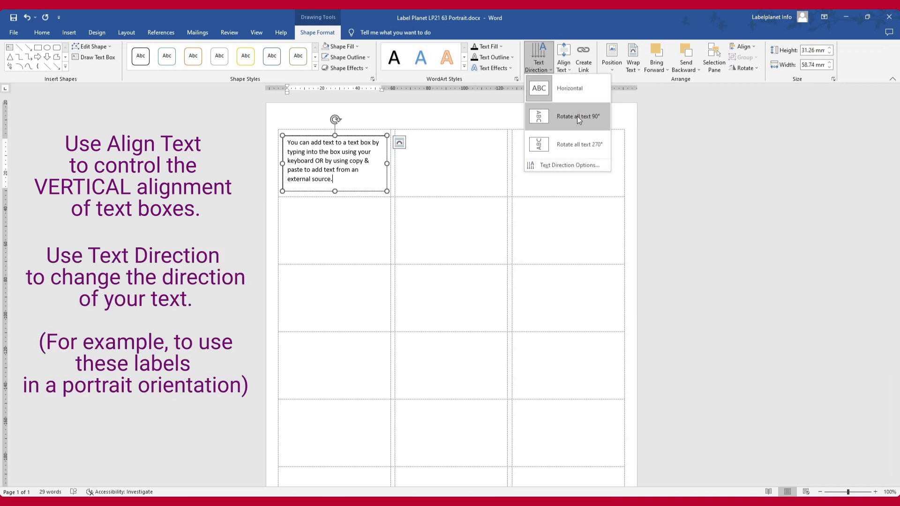
left_click(577, 117)
left_click(539, 65)
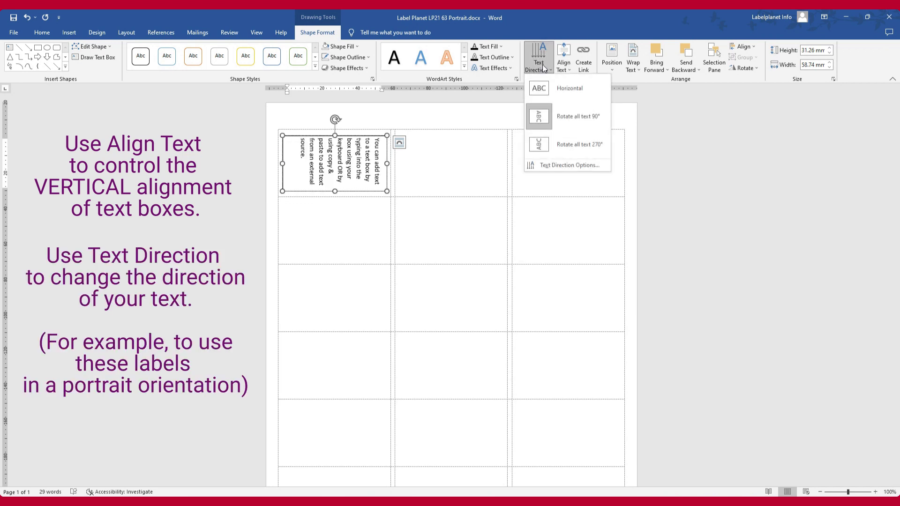
left_click(578, 139)
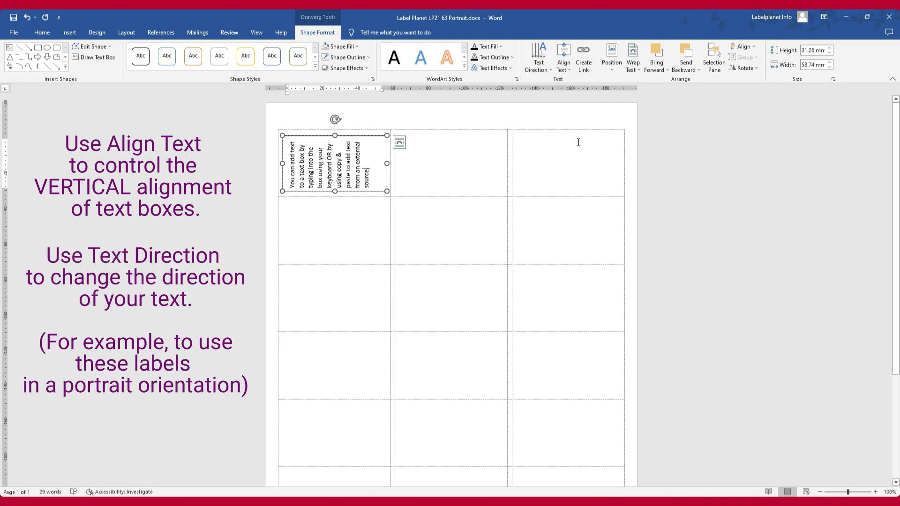
left_click(540, 66)
left_click(597, 91)
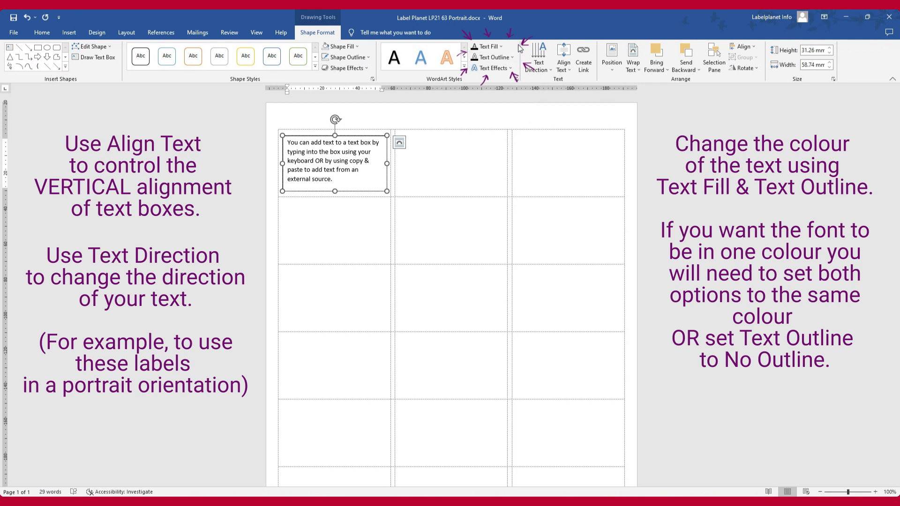
left_click(507, 69)
mouse_move(523, 195)
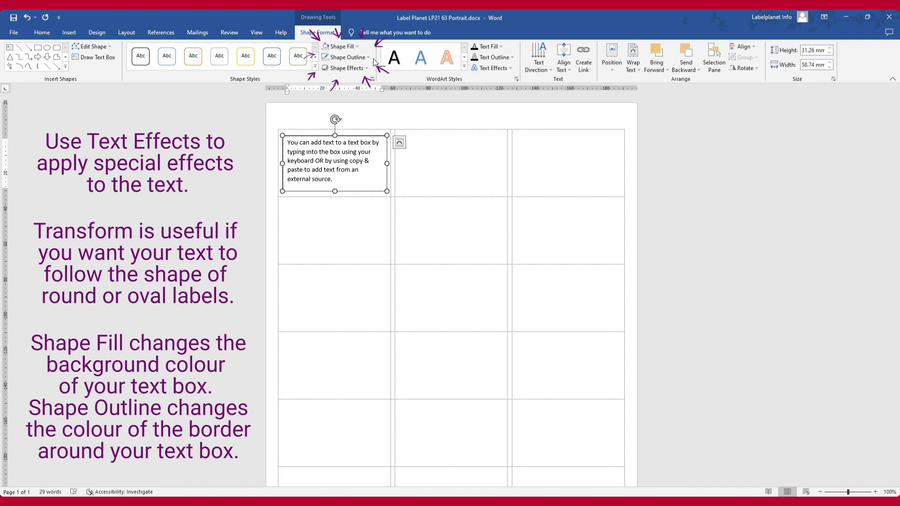
Step: Set the text box's shape fill to No Fill and its shape outline to No Outline
left_click(357, 47)
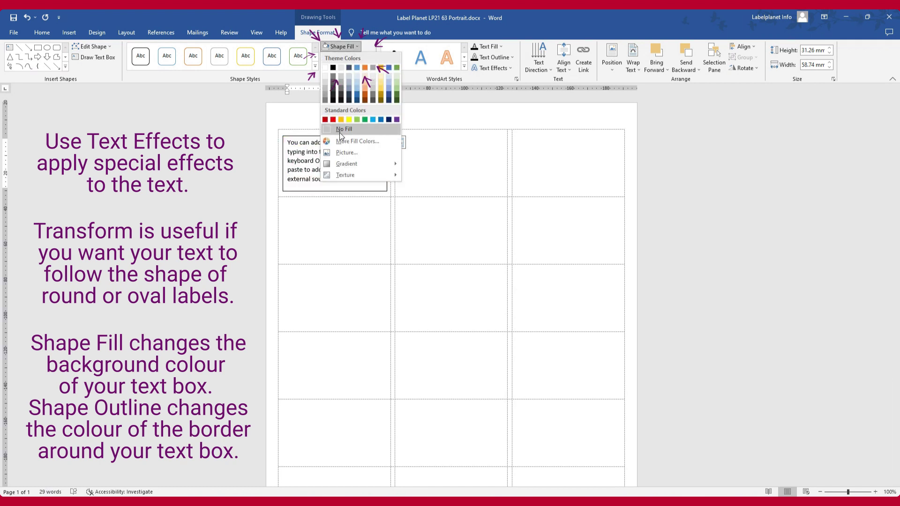
left_click(352, 134)
left_click(367, 58)
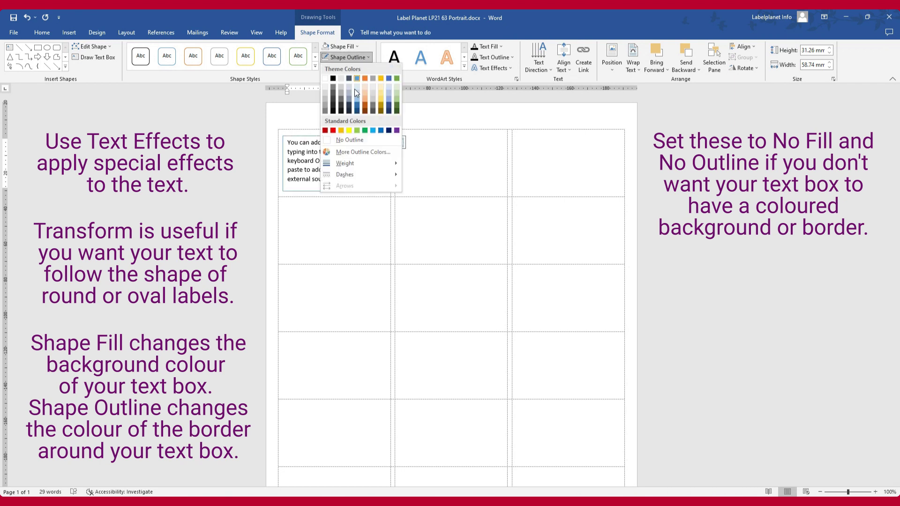
left_click(361, 140)
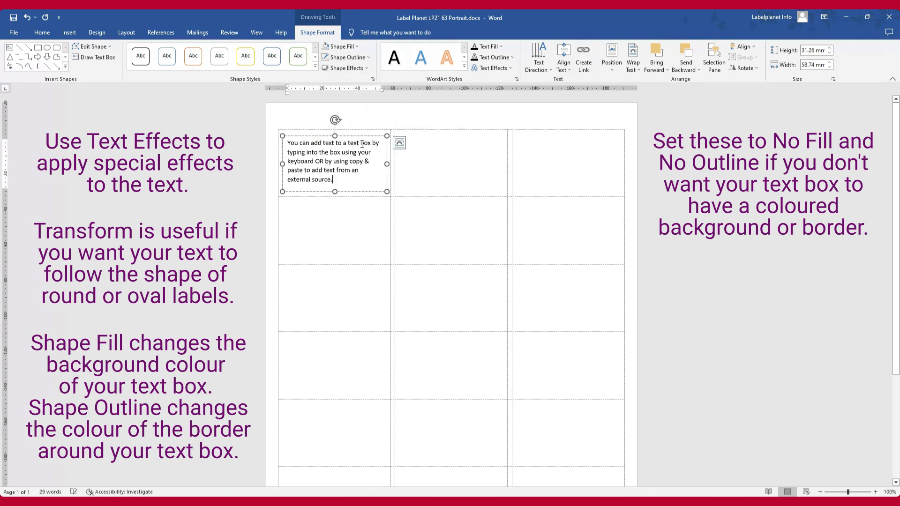
left_click(442, 157)
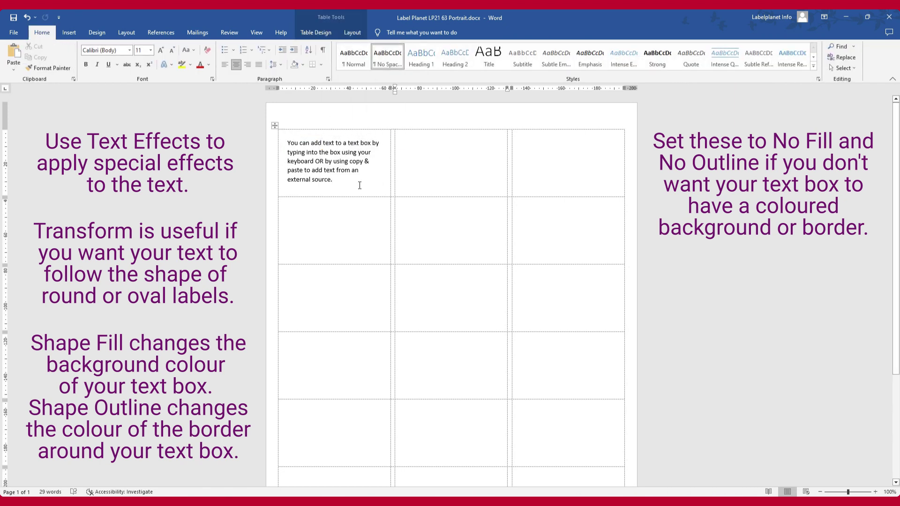
Step: Select all the text in the text box, try centre alignment, and return it to left alignment
left_click_drag(351, 183, 288, 146)
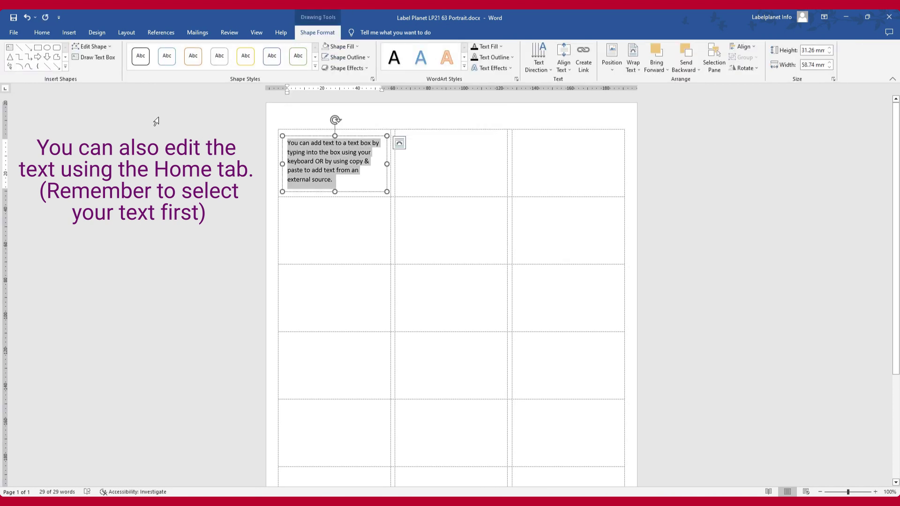
left_click(41, 33)
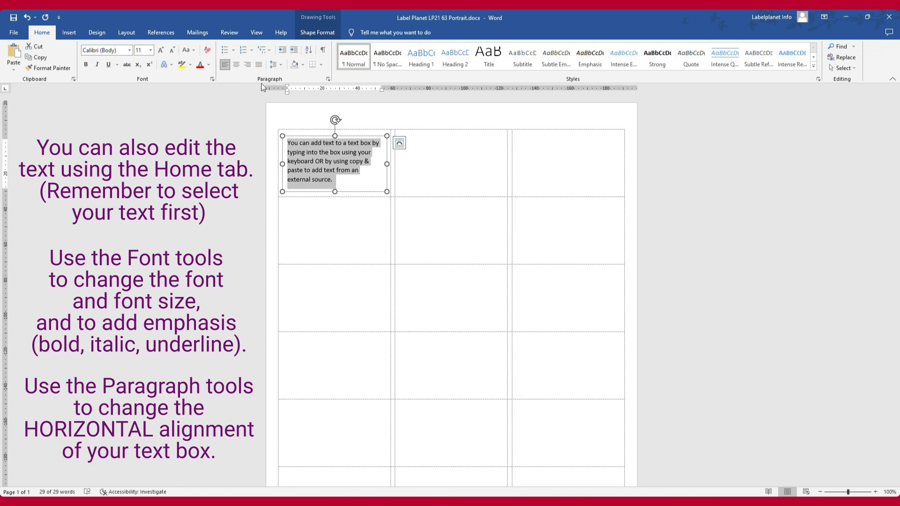
left_click(235, 64)
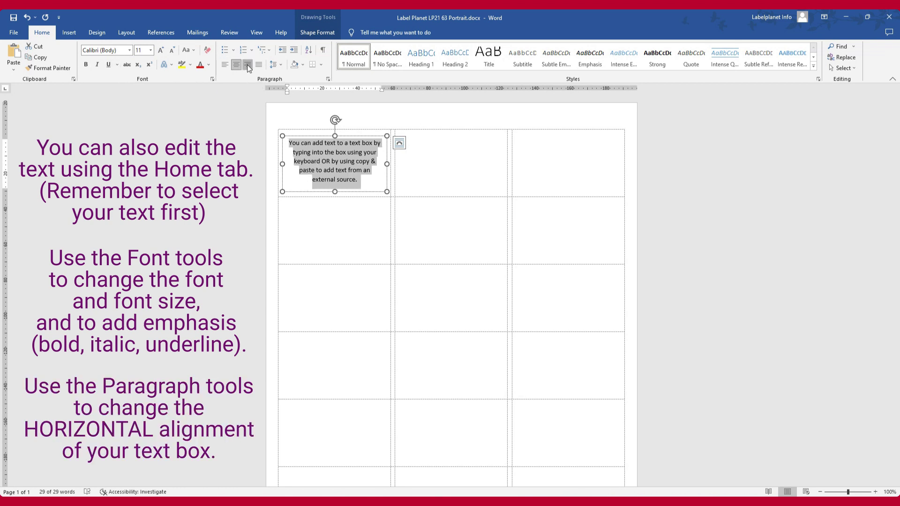
left_click(225, 64)
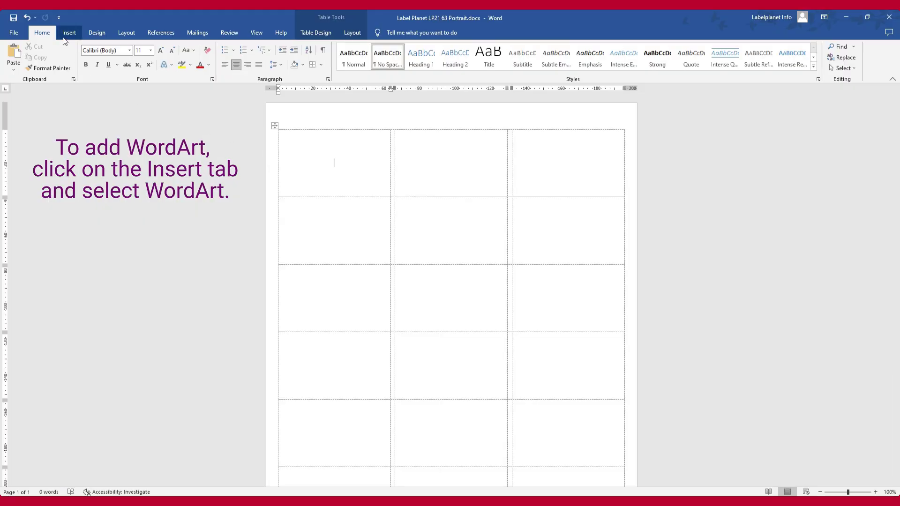
Step: Insert WordArt in the plain black style into the first label and try its rotation handle
left_click(74, 34)
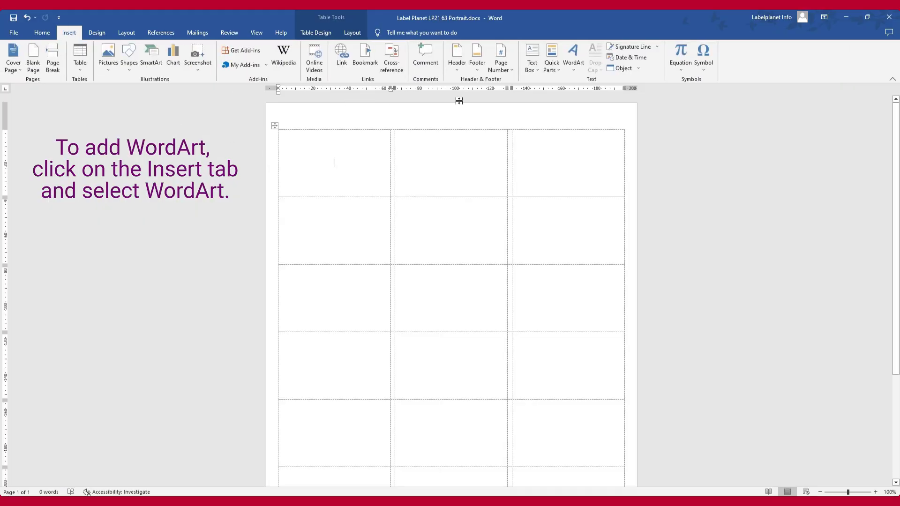
left_click(575, 76)
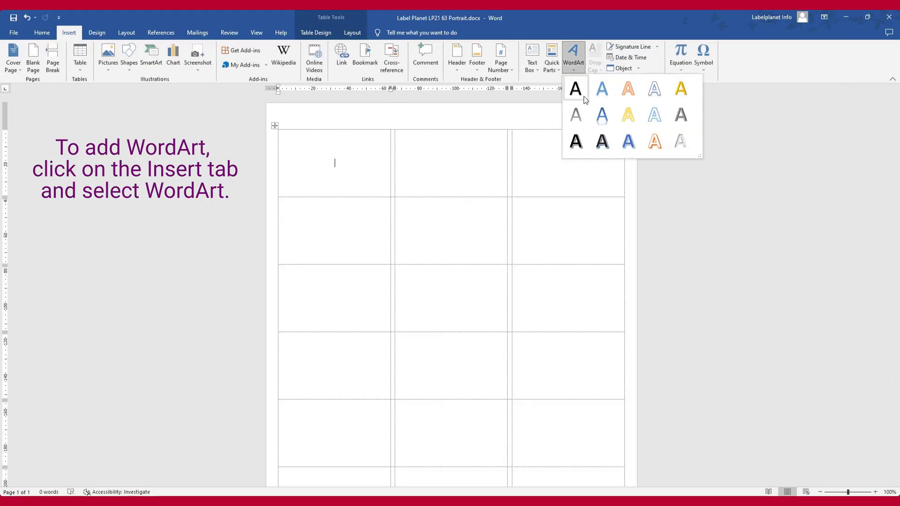
left_click(582, 98)
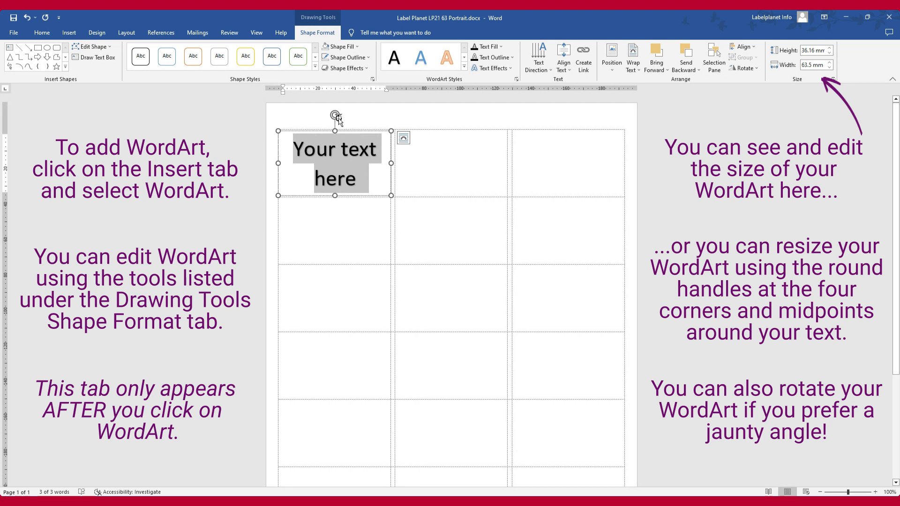
mouse_move(335, 115)
left_mouse_down()
mouse_move(360, 122)
mouse_move(334, 114)
left_mouse_up()
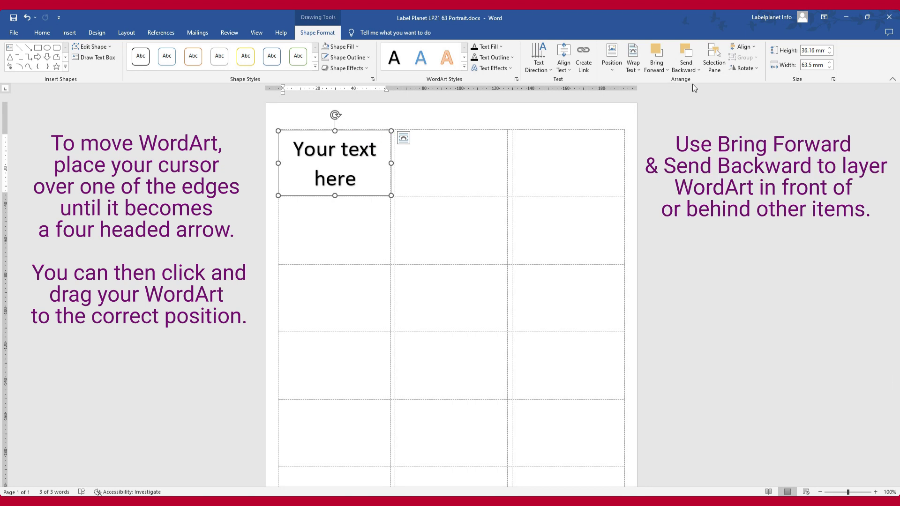
left_click(657, 66)
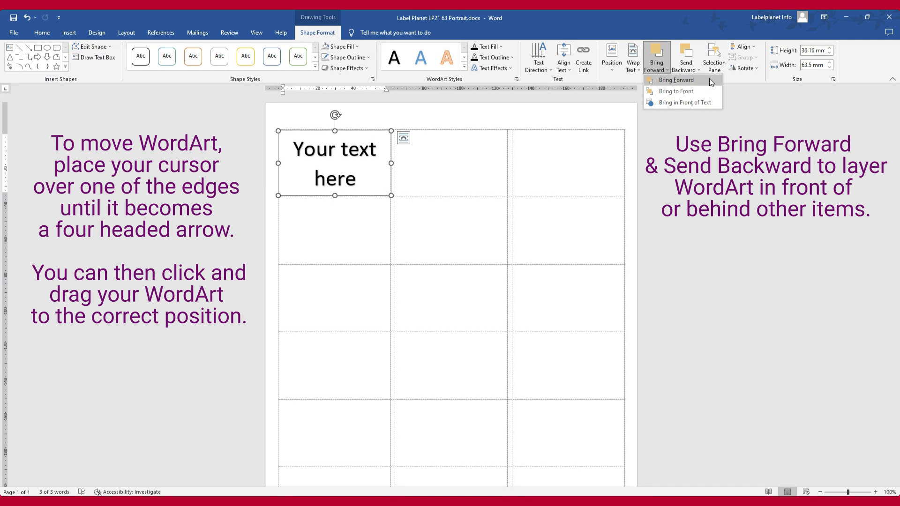
left_click(686, 69)
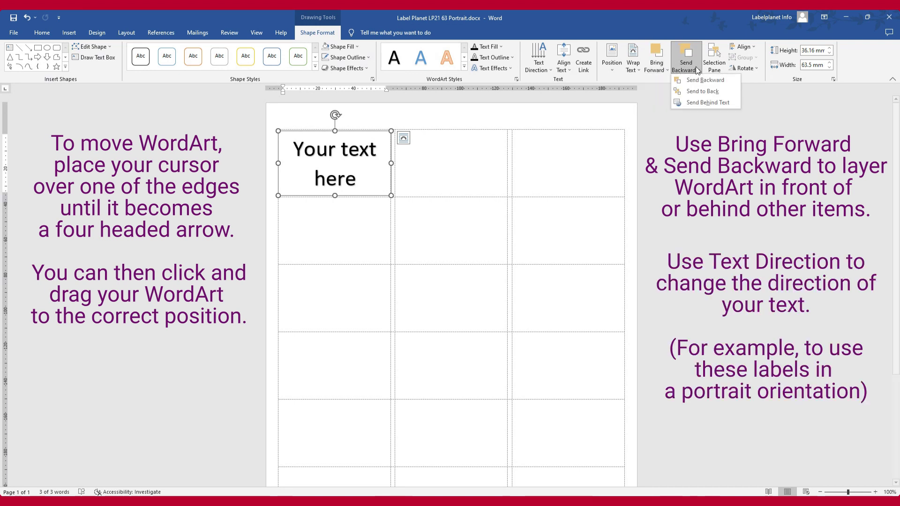
left_click(734, 102)
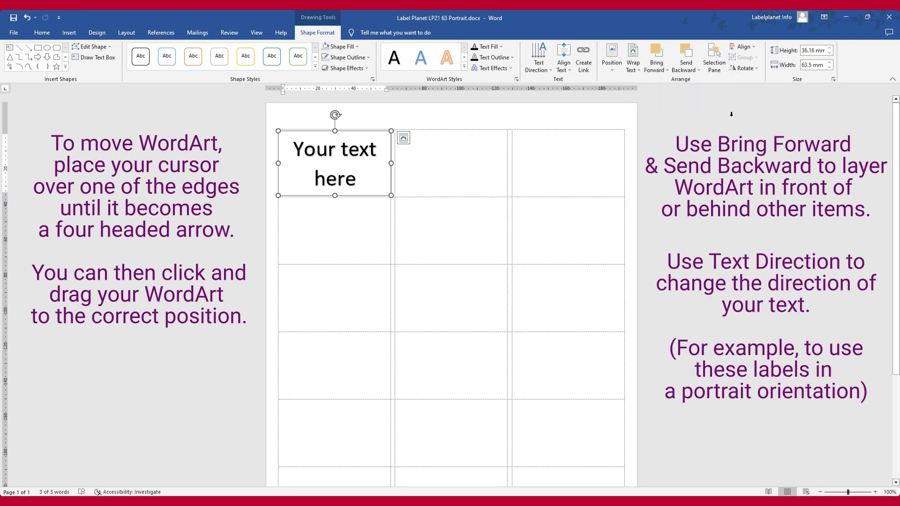
Step: Try the 90° and 270° text directions on the WordArt, and restore the Horizontal direction
left_click(539, 66)
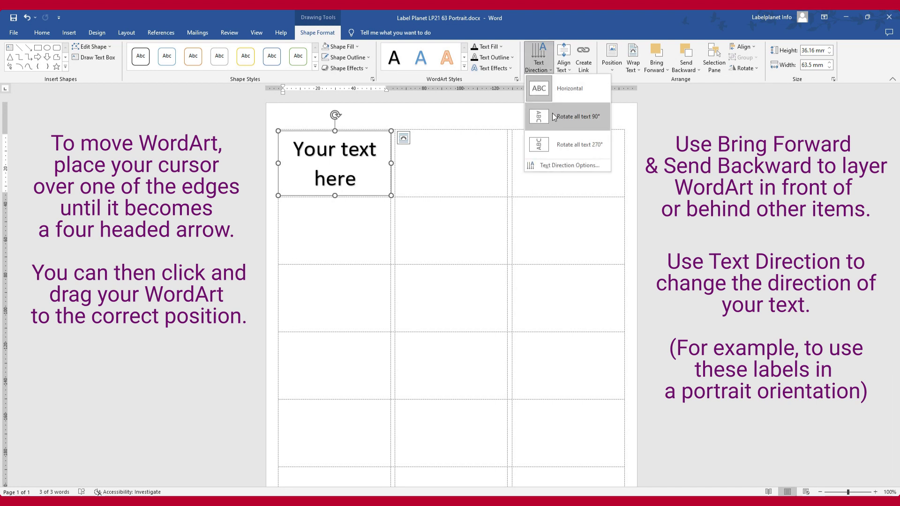
left_click(556, 113)
left_click(543, 66)
left_click(556, 144)
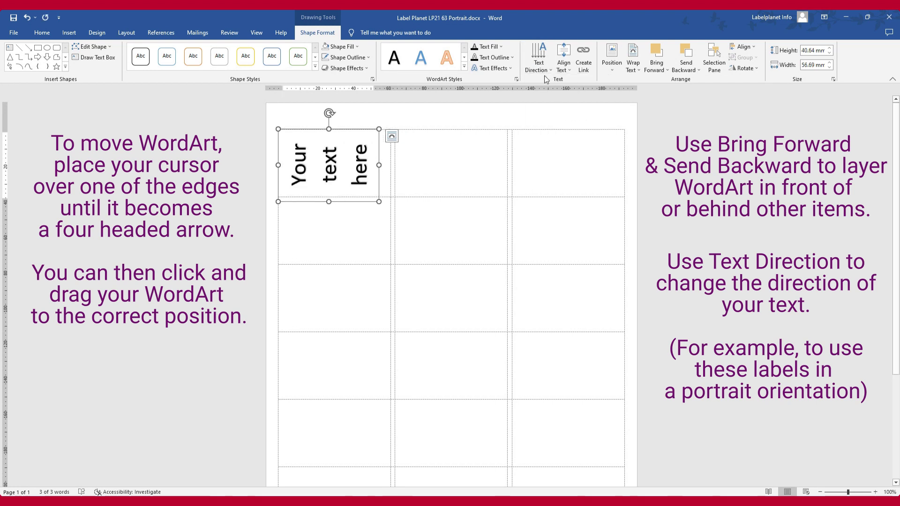
left_click(542, 68)
left_click(567, 89)
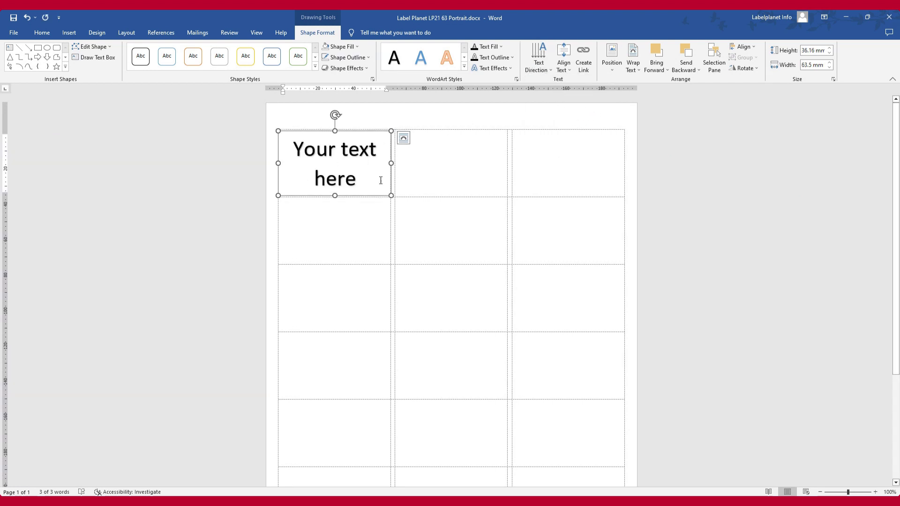
Step: Replace the WordArt's placeholder text with "You can type in text OR"
triple_click(291, 152)
type("You can t")
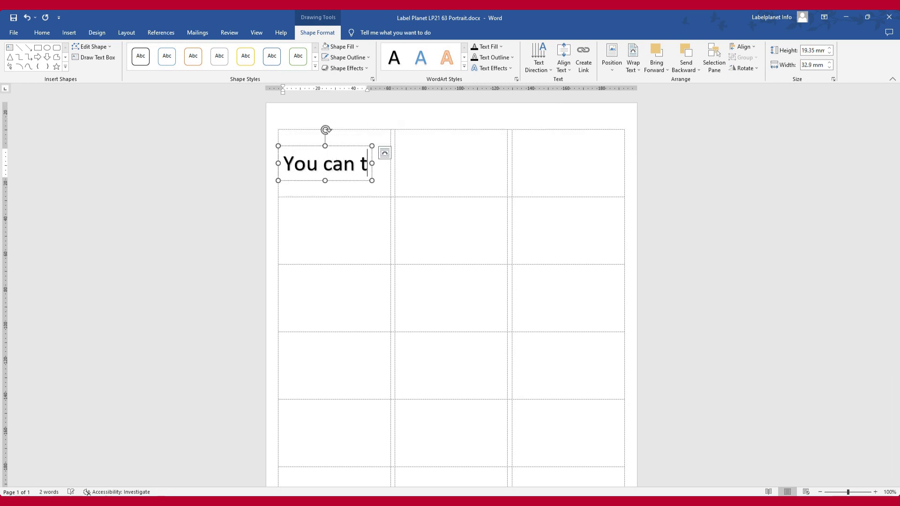
type("ype in text OR")
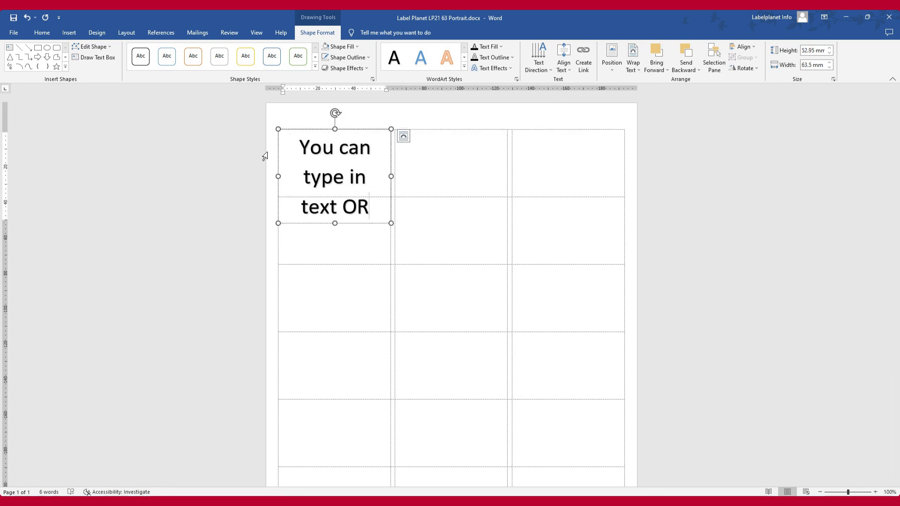
Step: Replace all of the WordArt's text by pasting the copied text "use copy & paste"
triple_click(298, 152)
left_click(41, 32)
left_click(14, 52)
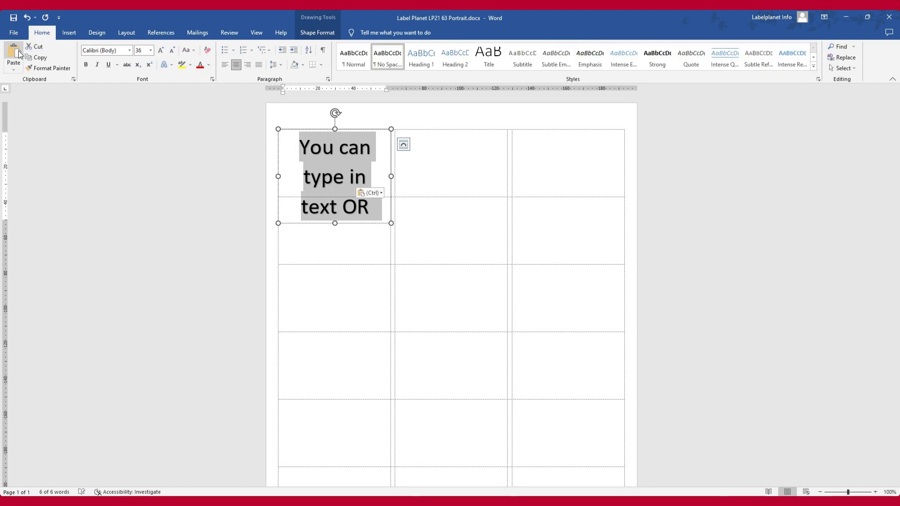
Step: Examine the Transform presets available among the WordArt's text effects
left_click(317, 33)
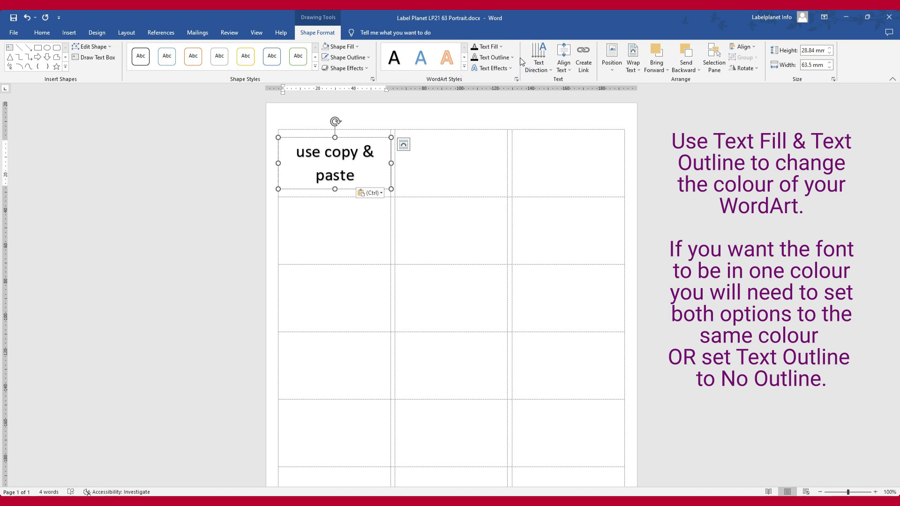
left_click(510, 68)
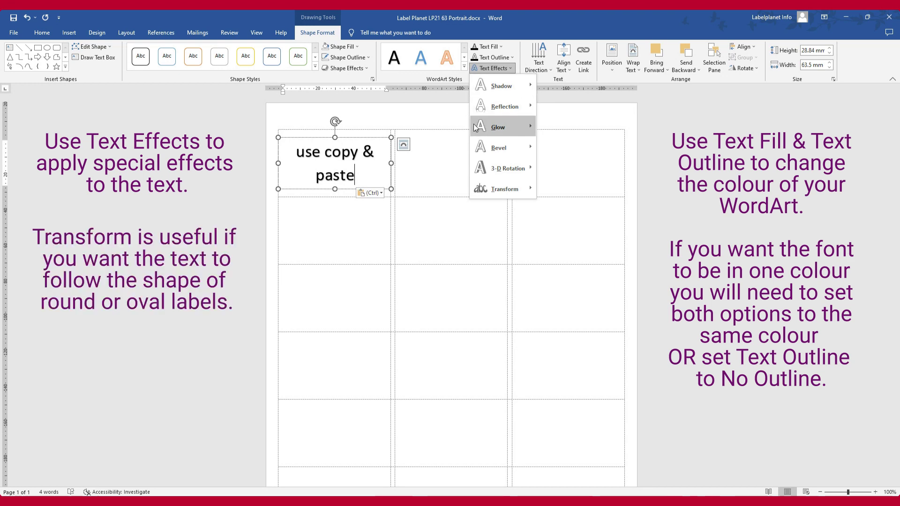
mouse_move(490, 193)
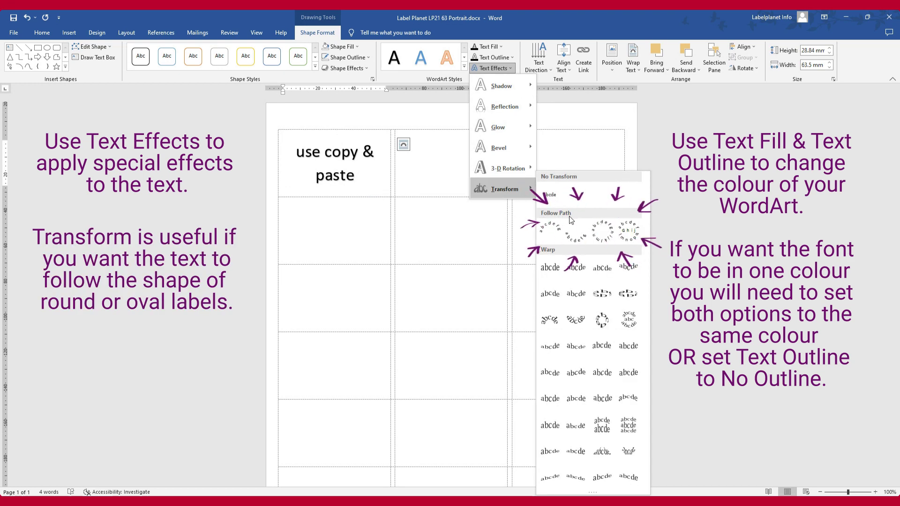
left_click(496, 70)
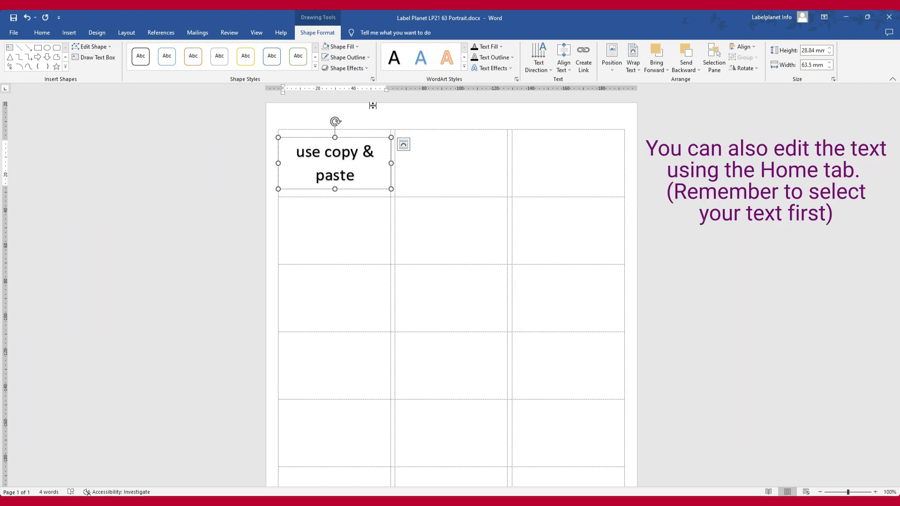
Step: Try left and right alignment on all of the WordArt's text, and restore centre alignment
left_click_drag(368, 175, 295, 156)
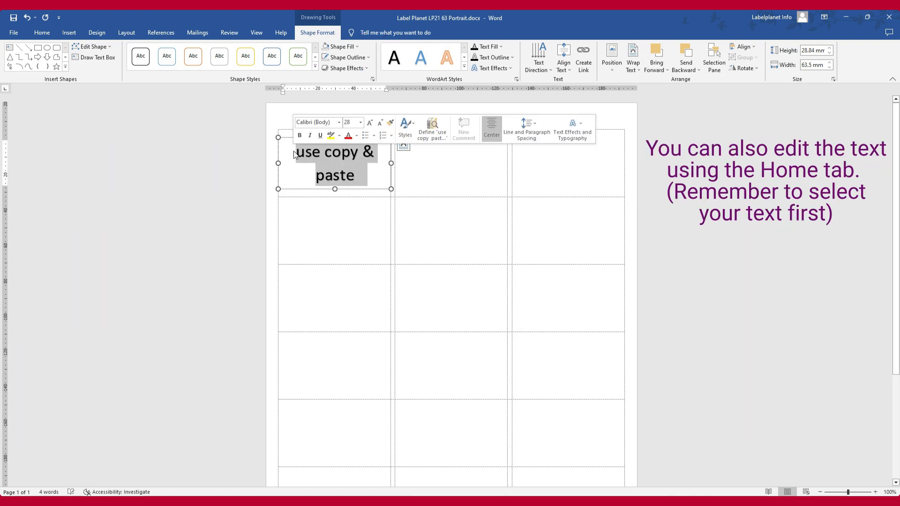
left_click(42, 33)
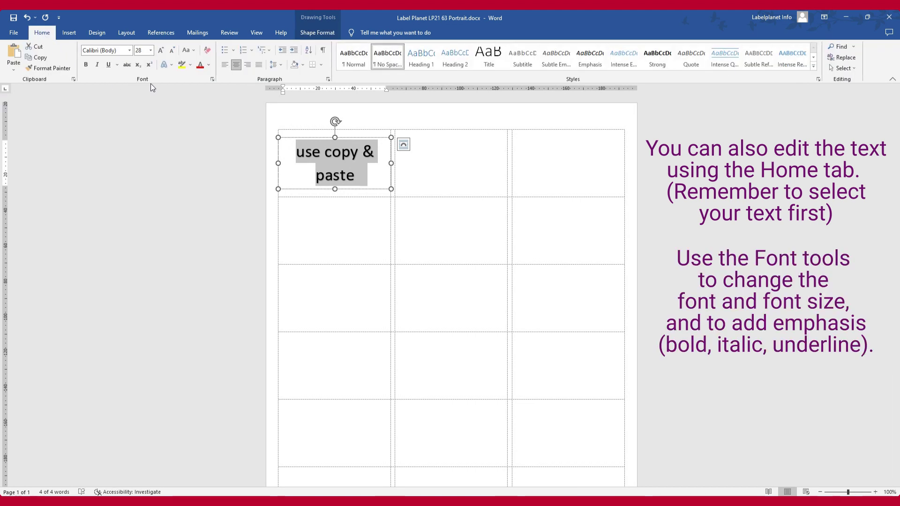
left_click(129, 50)
left_click(144, 53)
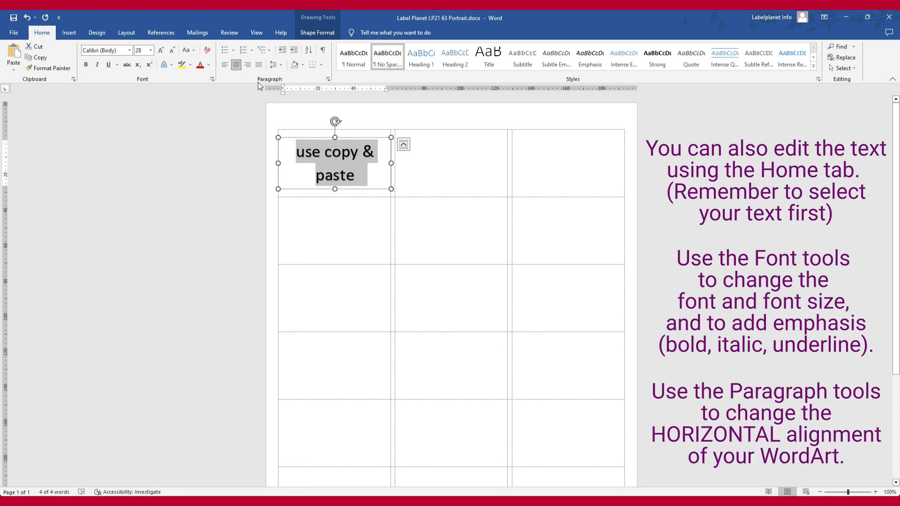
left_click(224, 66)
left_click(236, 65)
left_click(247, 65)
left_click(237, 66)
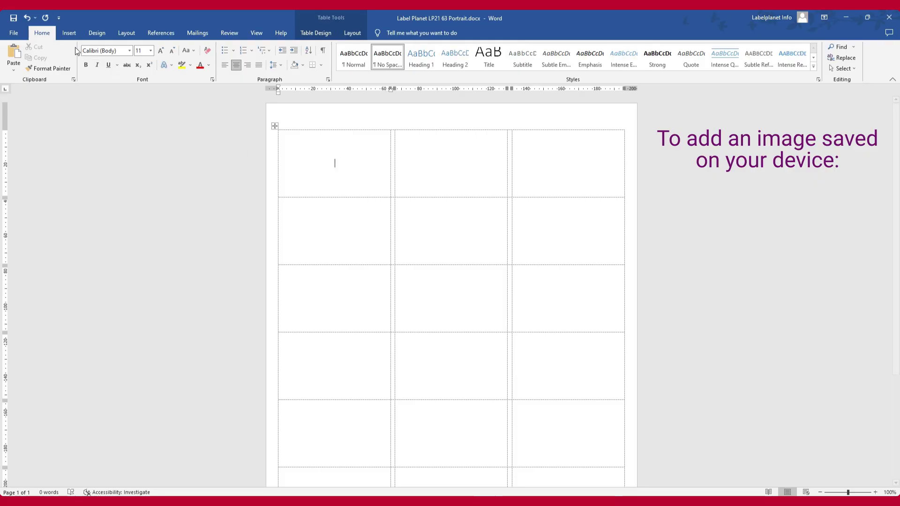
Step: Insert the picture "Label Planet Logo - No Gaps.jpg" from the device's Pictures folder into the first label
left_click(74, 36)
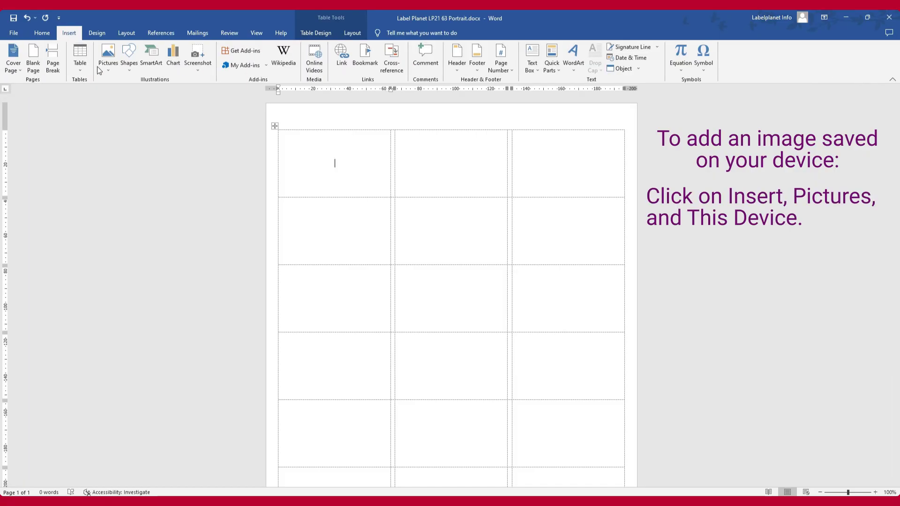
left_click(114, 67)
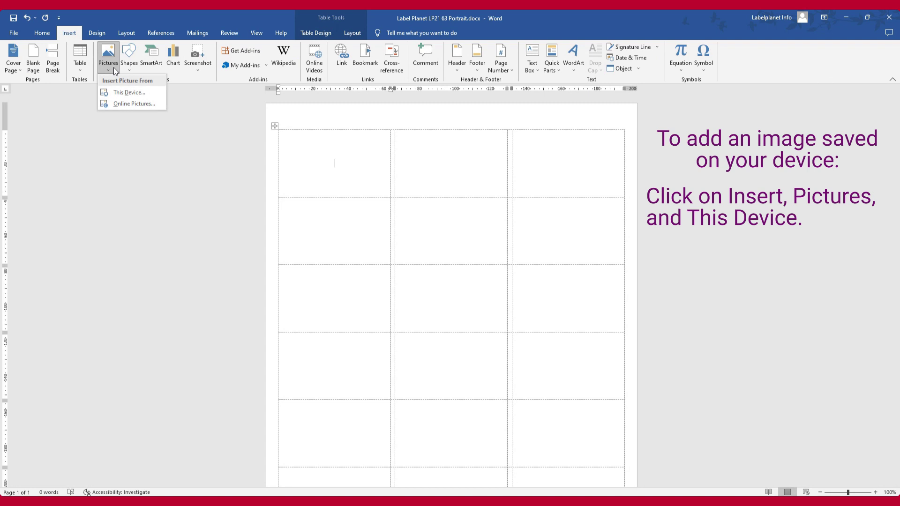
left_click(103, 93)
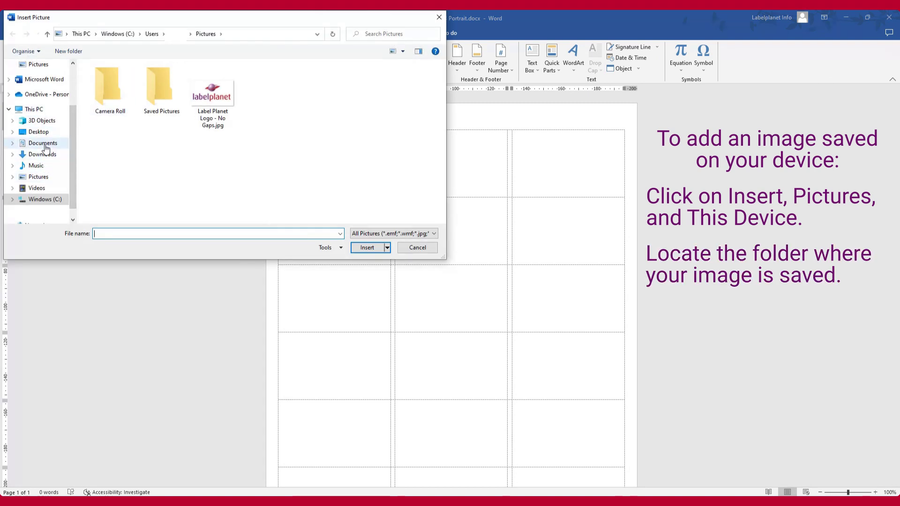
left_click(230, 96)
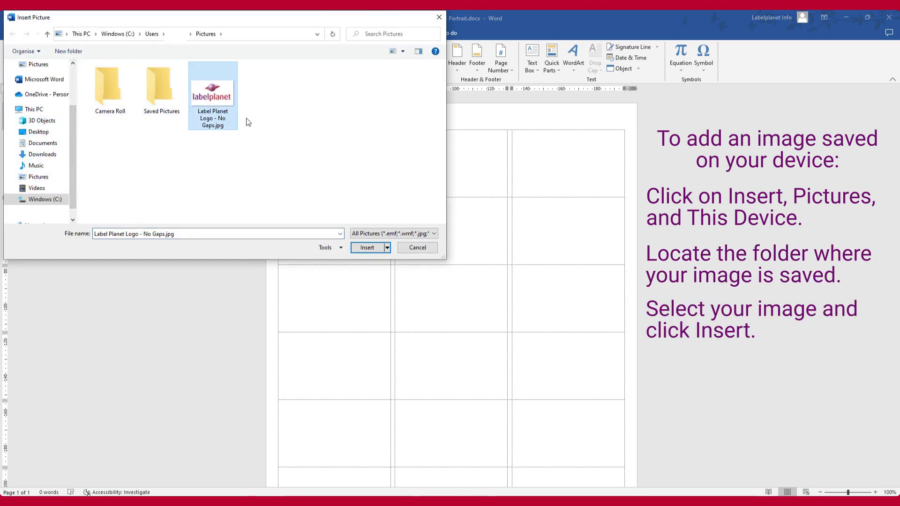
left_click(373, 247)
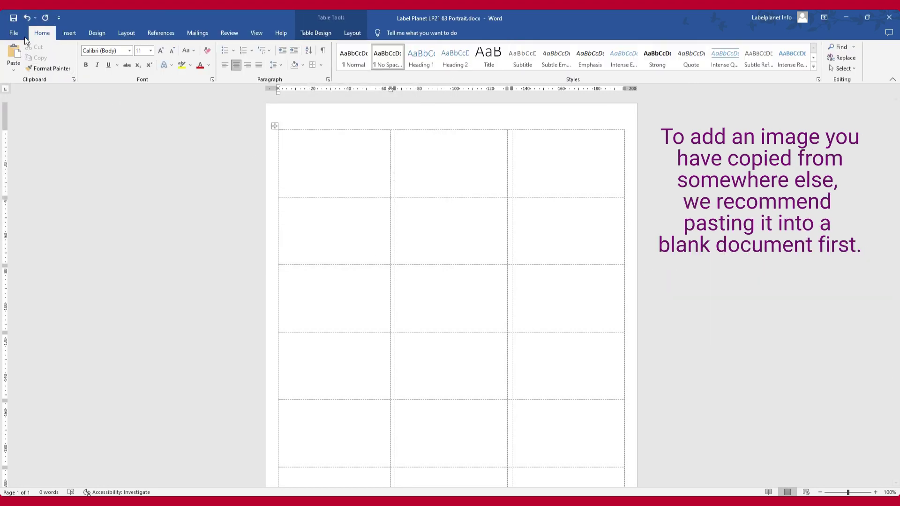
Step: Create a blank document and paste the copied labelplanet logo into it
left_click(14, 33)
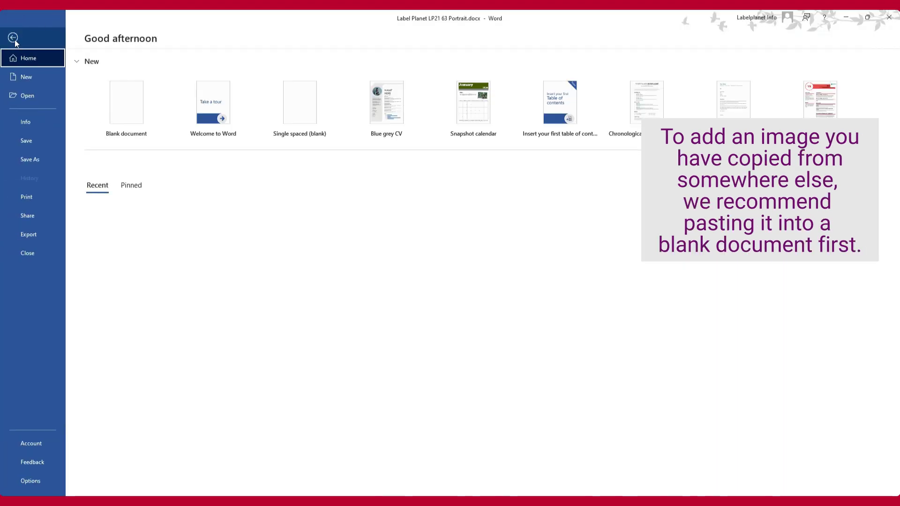
left_click(12, 86)
left_click(141, 88)
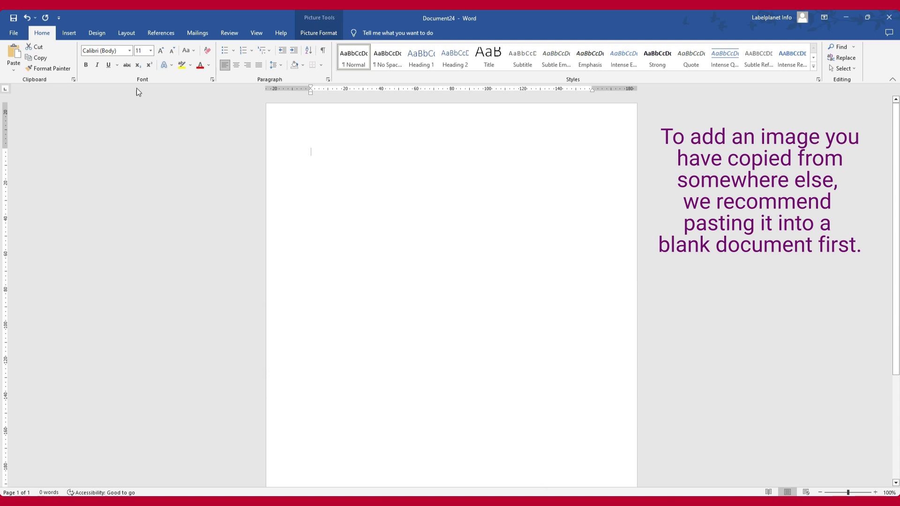
left_click(14, 54)
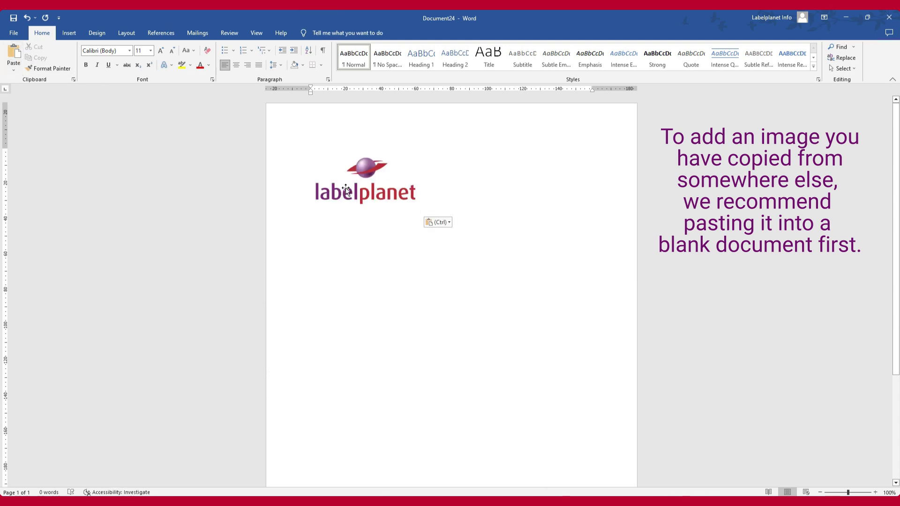
Step: Copy the logo from the blank document and paste it into the first label of the label template
left_click(399, 173)
left_click(41, 60)
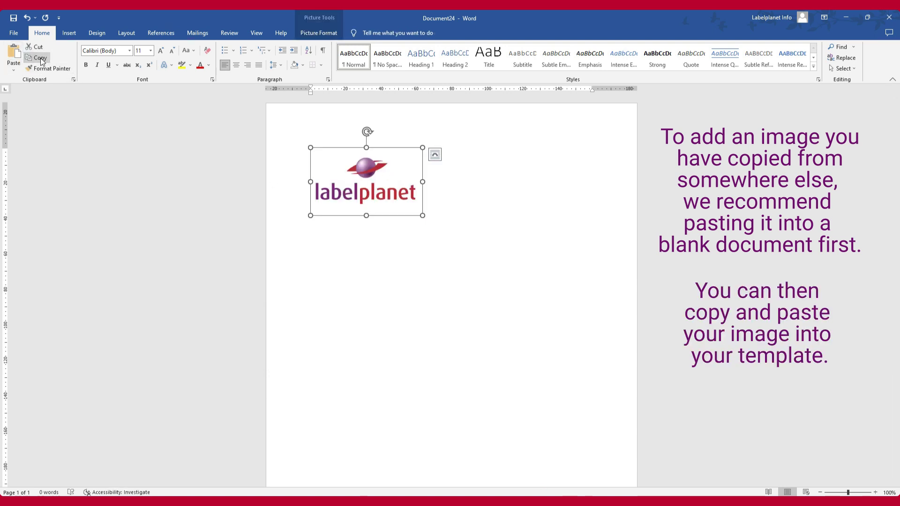
mouse_move(328, 499)
left_click(317, 458)
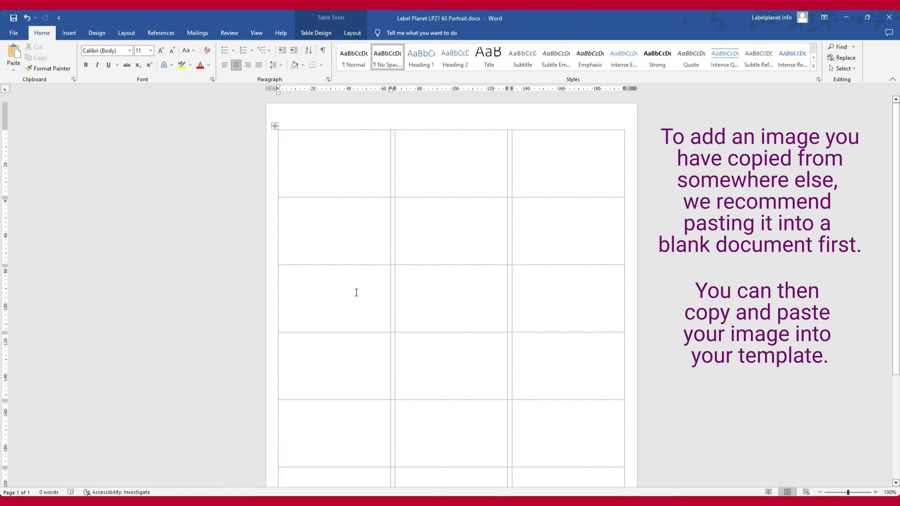
left_click(342, 162)
left_click(13, 53)
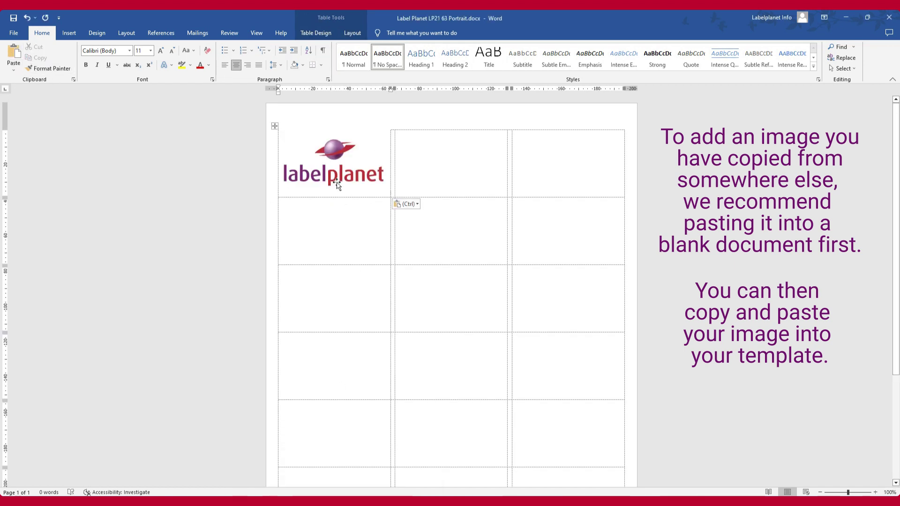
Step: Start Crop on the logo in the first label, examine the Crop to Shape options, and leave cropping without changes
left_click(367, 143)
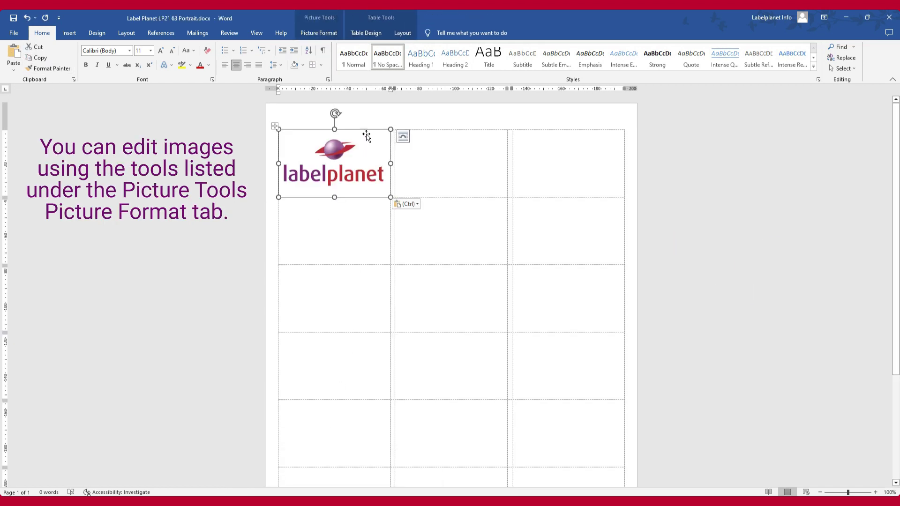
left_click(319, 33)
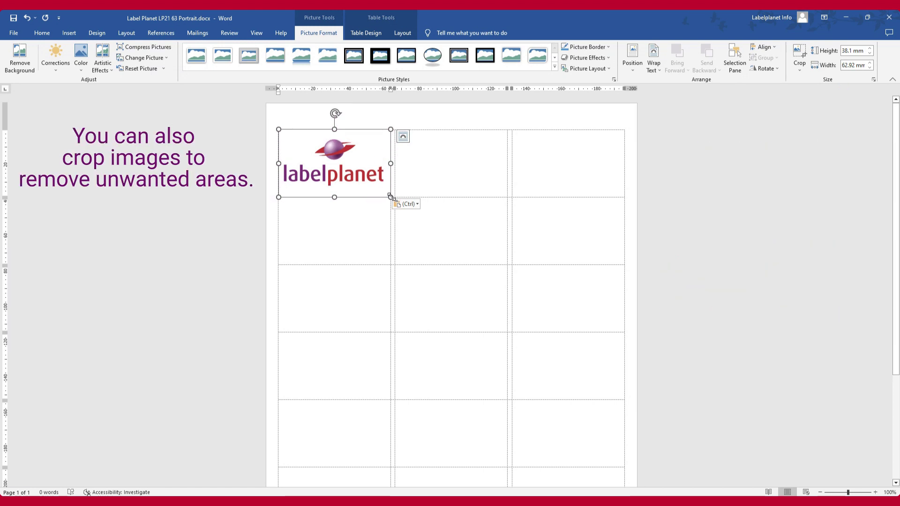
left_click(796, 56)
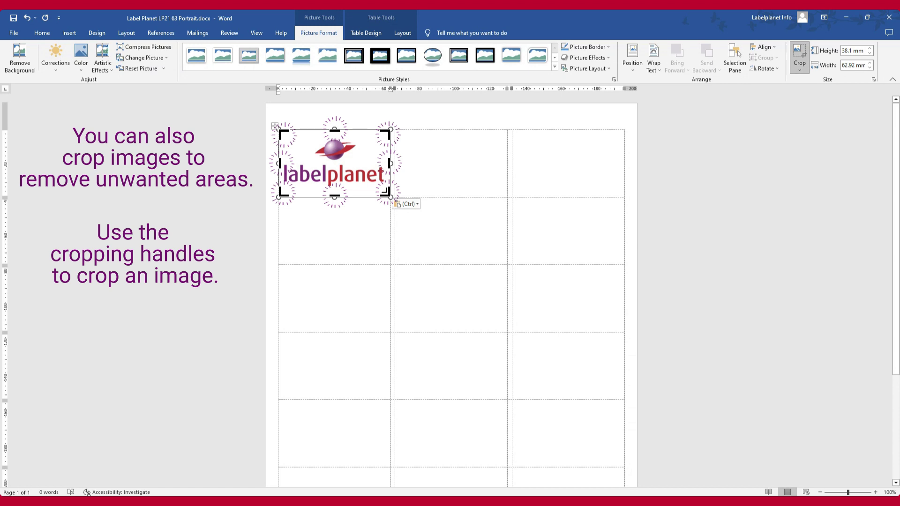
left_click(800, 68)
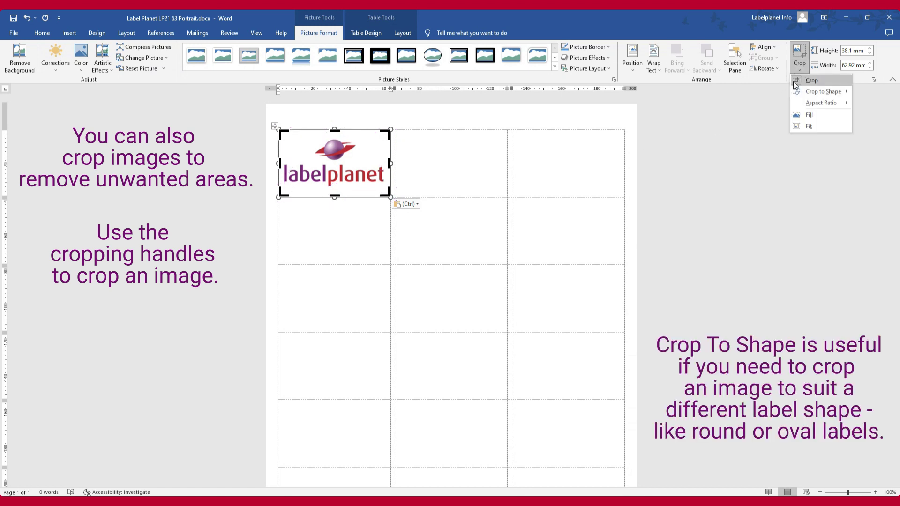
mouse_move(824, 91)
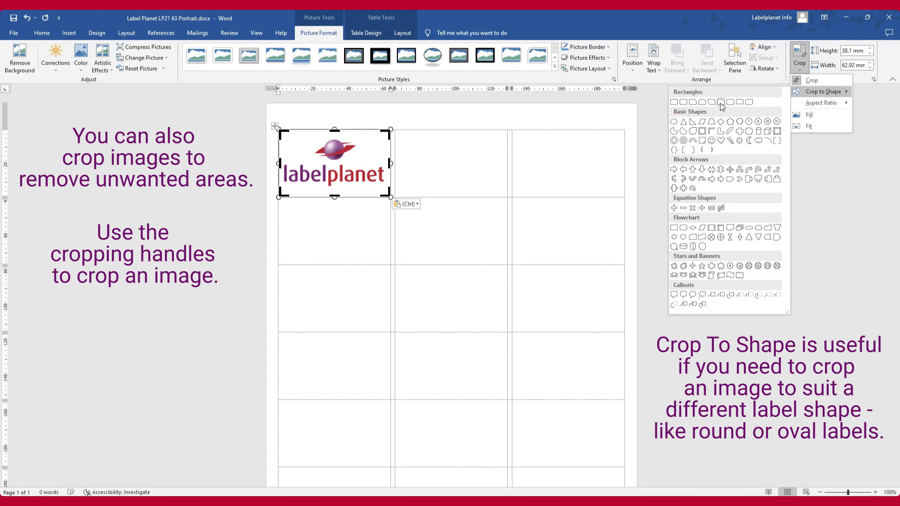
left_click(803, 51)
left_click(803, 51)
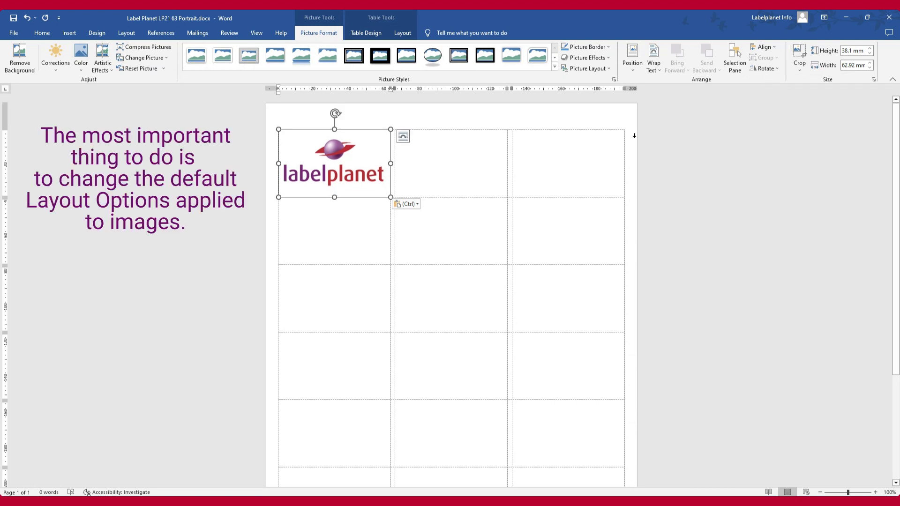
Step: Set the logo's text wrapping to In Front of Text and try moving it within the first label
left_click(403, 138)
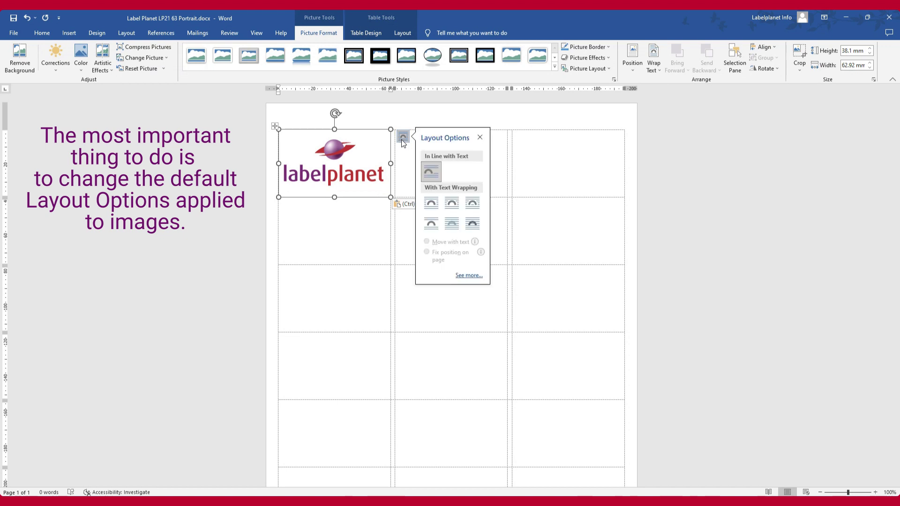
left_click(477, 232)
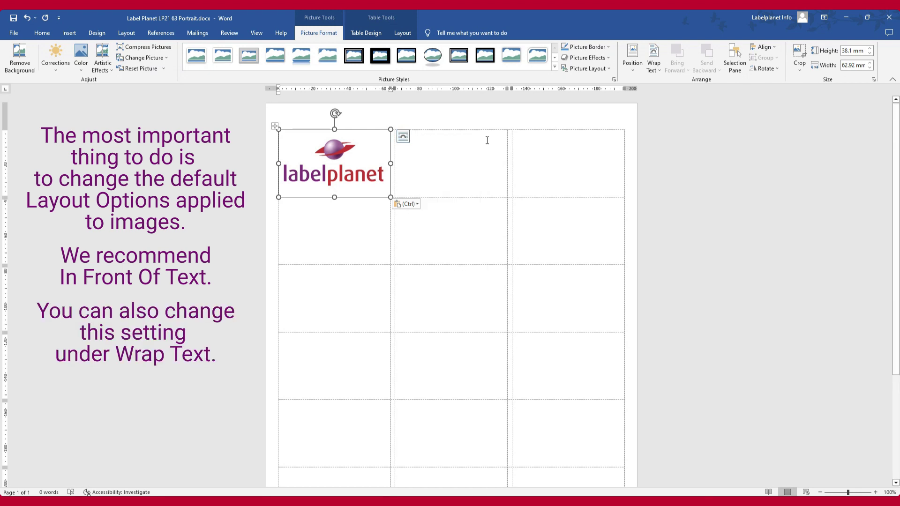
left_click(661, 75)
left_click(702, 152)
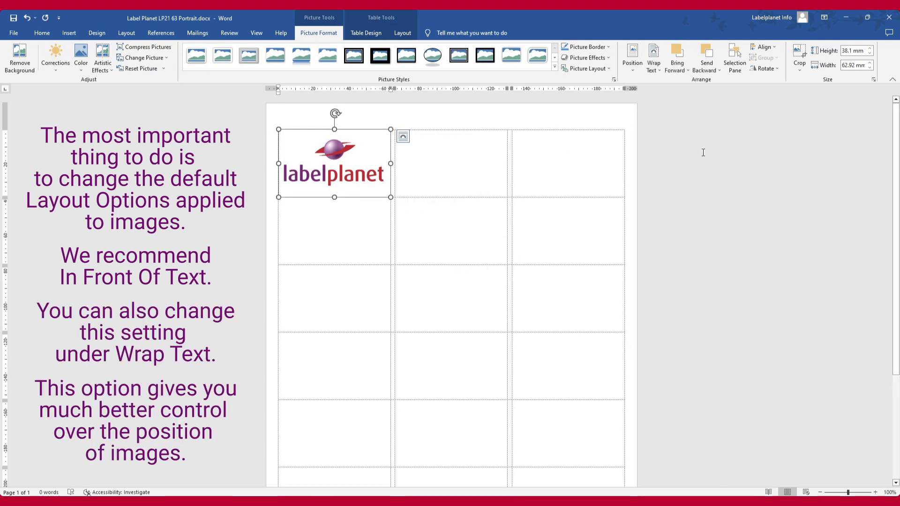
mouse_move(361, 134)
left_mouse_down()
mouse_move(345, 148)
mouse_move(382, 133)
mouse_move(351, 143)
mouse_move(359, 127)
mouse_move(364, 136)
left_mouse_up()
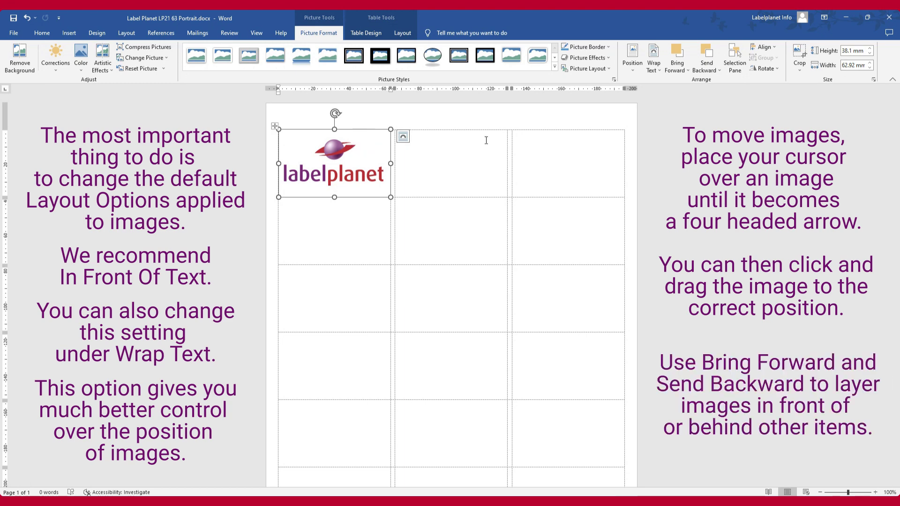
Step: Examine the Bring Forward and Send Backward layering options for the logo
left_click(688, 71)
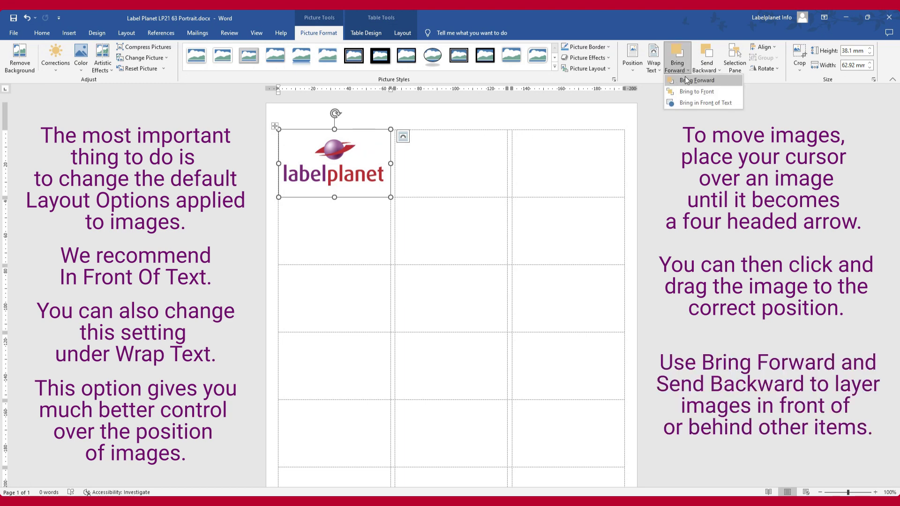
left_click(730, 99)
left_click(717, 70)
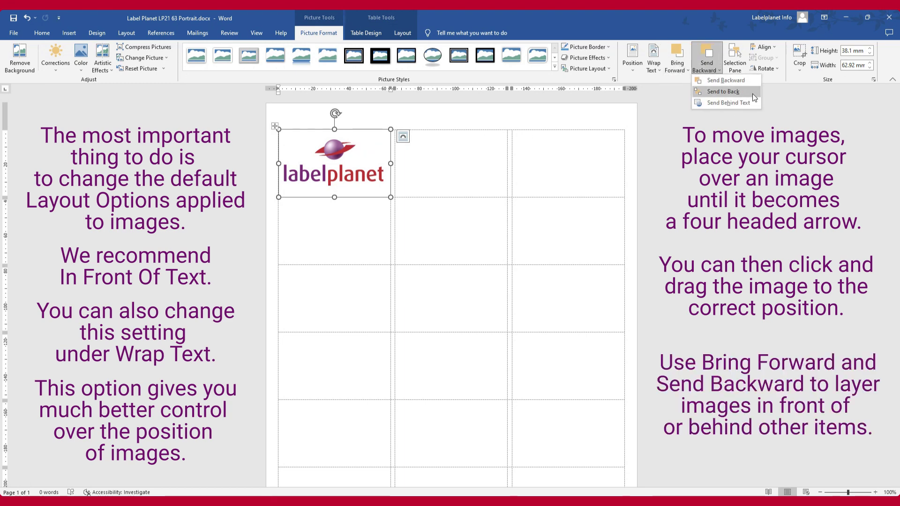
left_click(717, 70)
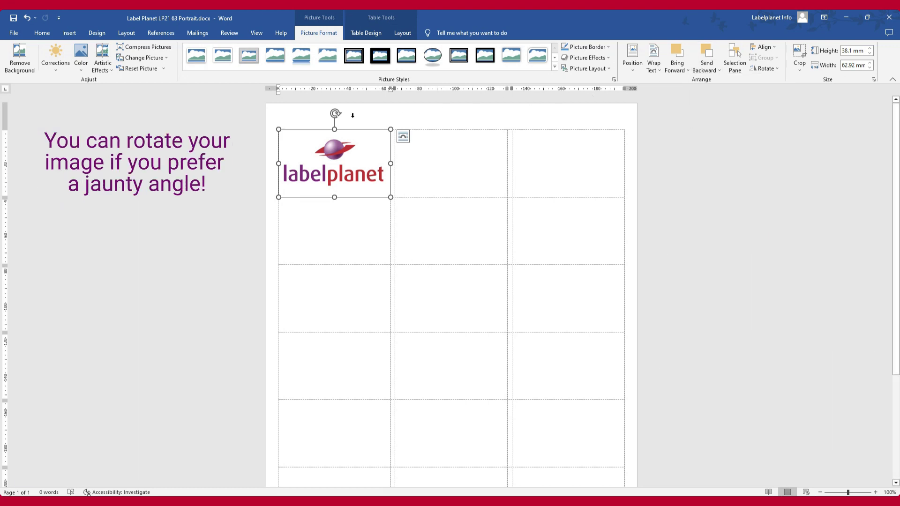
Step: Try rotating the logo freely and preview the Flip Horizontal option without applying it
mouse_move(335, 114)
left_mouse_down()
mouse_move(347, 116)
mouse_move(335, 114)
left_mouse_up()
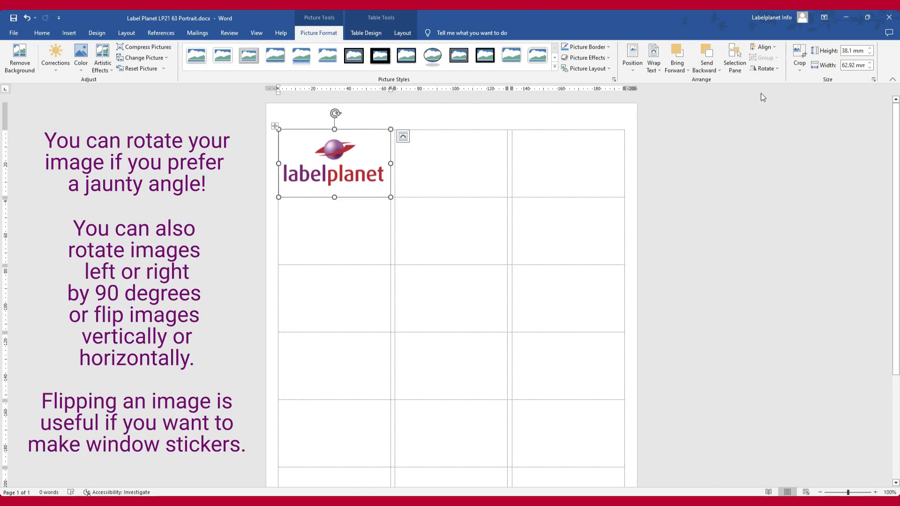
left_click(764, 68)
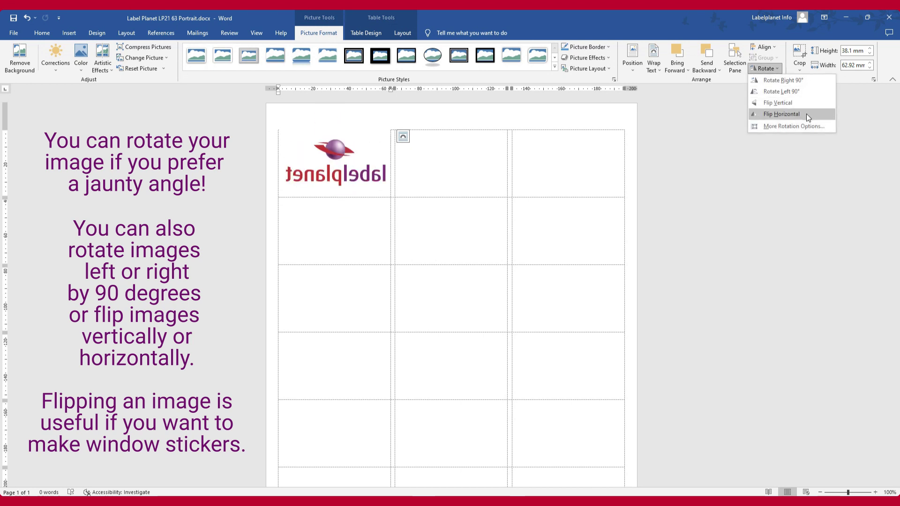
key("Escape")
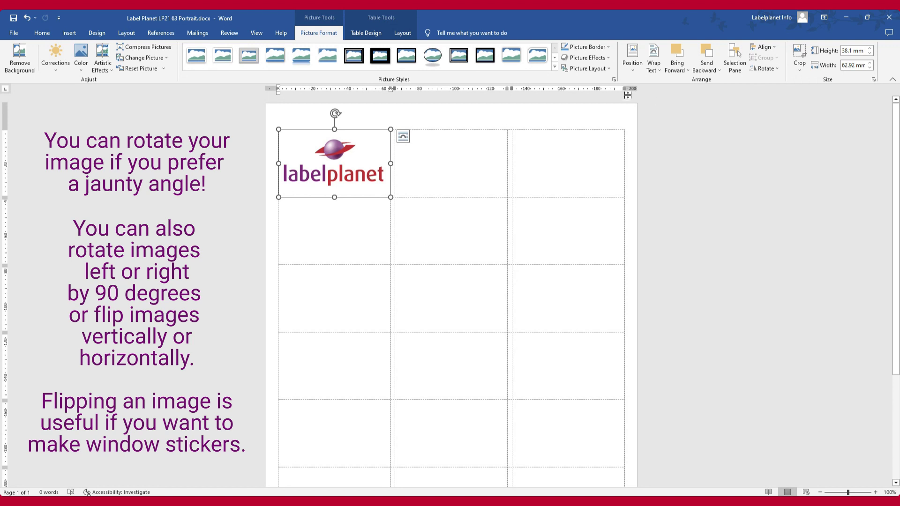